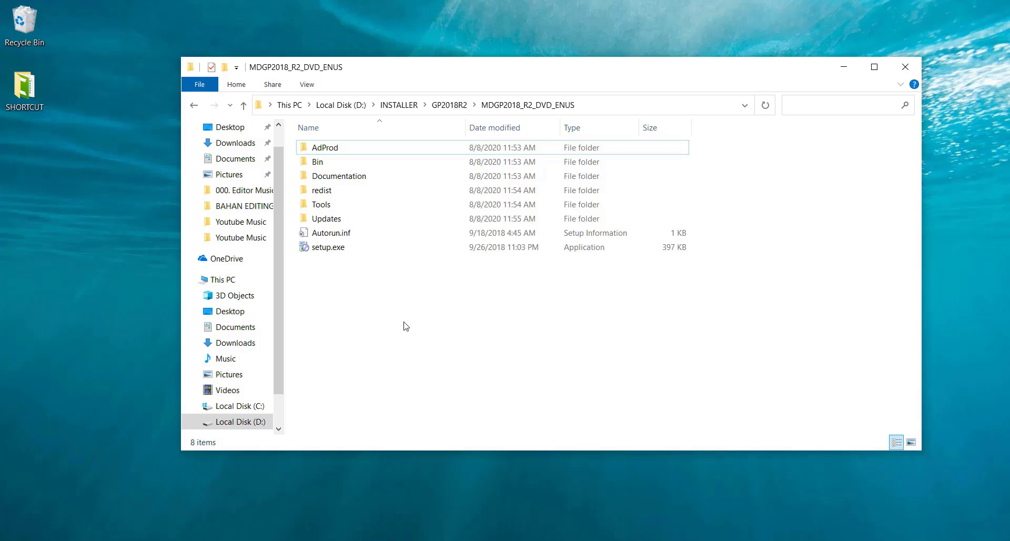
# Run setup.exe from the MDGP2018_R2_DVD_ENUS folder and start the Microsoft Dynamics GP installation
pyautogui.click(350, 249)
pyautogui.doubleClick(349, 247)
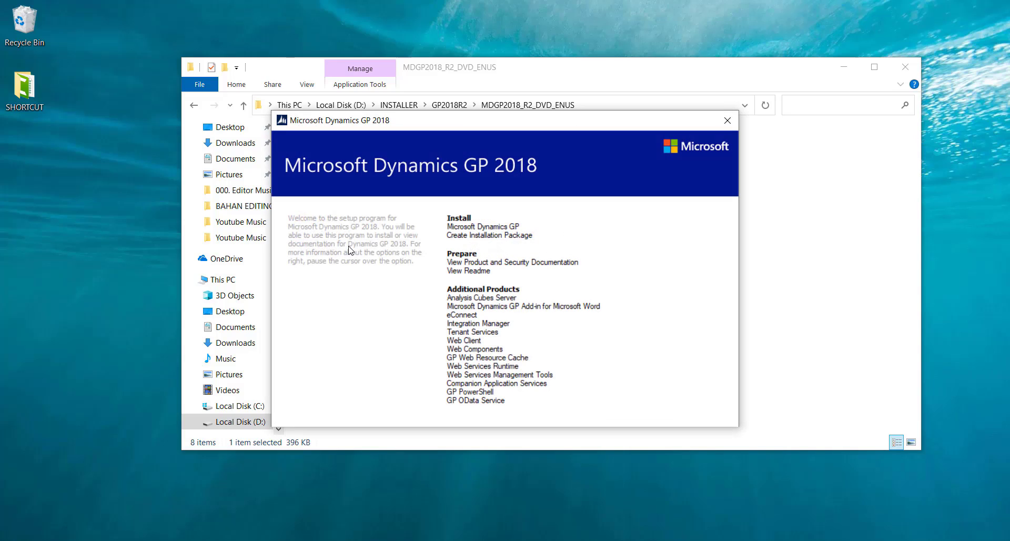
pyautogui.click(844, 67)
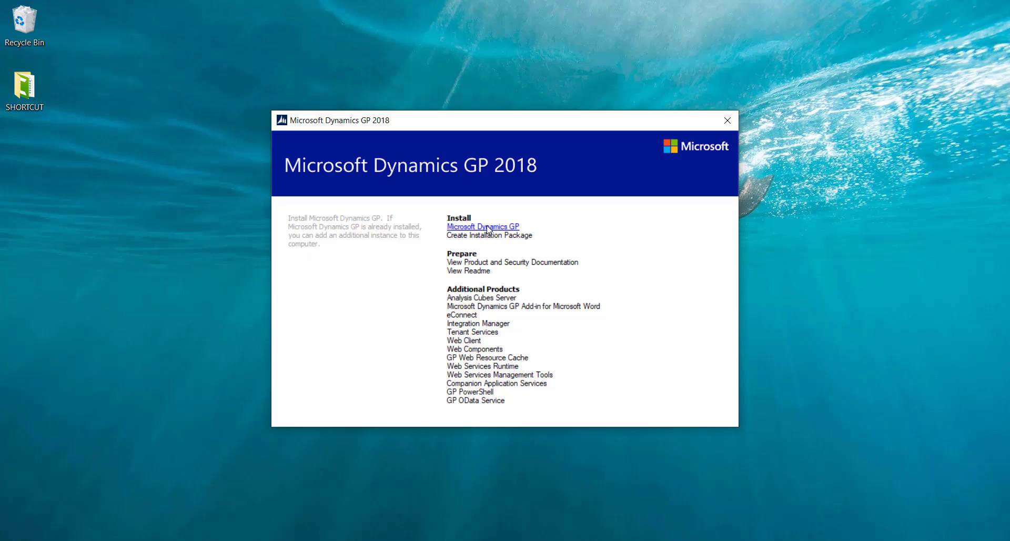
pyautogui.click(456, 226)
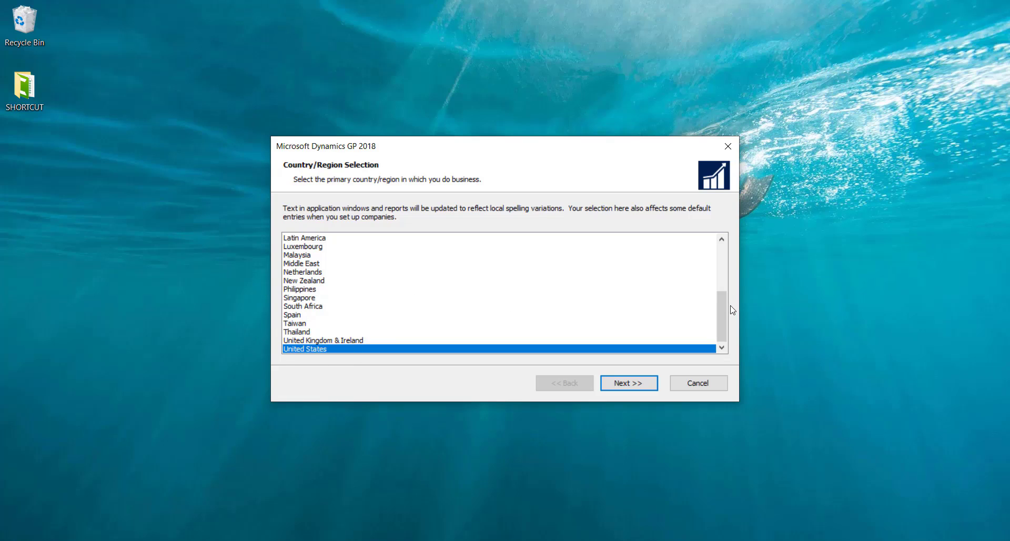
# Keep United States as the primary country/region and accept the license agreement terms
pyautogui.moveTo(724, 309); pyautogui.dragTo(652, 386)
pyautogui.click(630, 383)
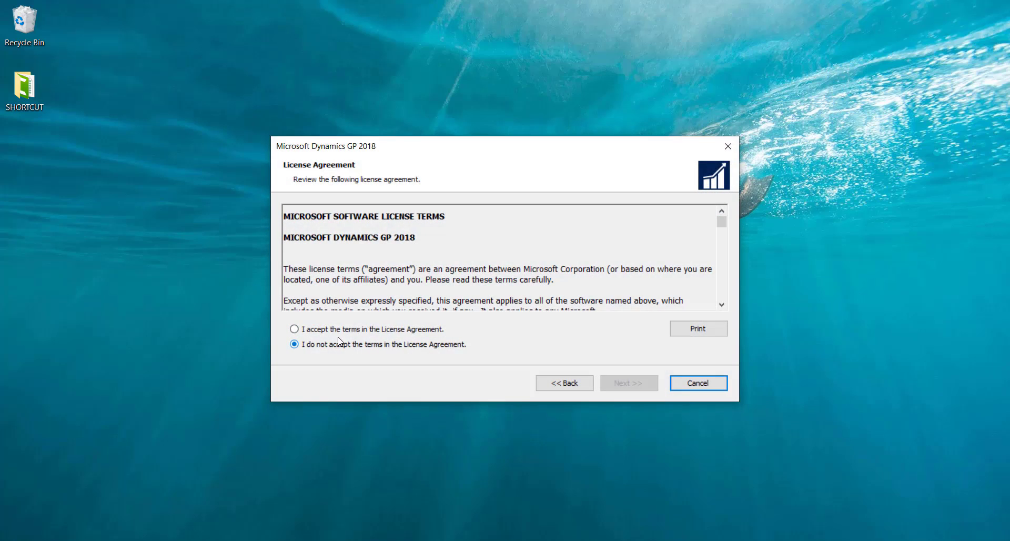
pyautogui.click(339, 331)
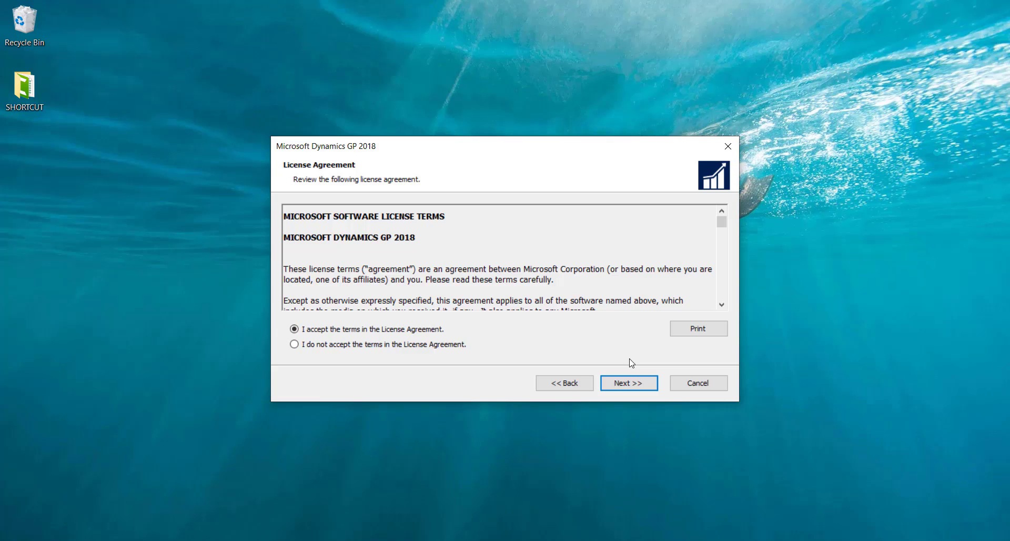
pyautogui.click(617, 383)
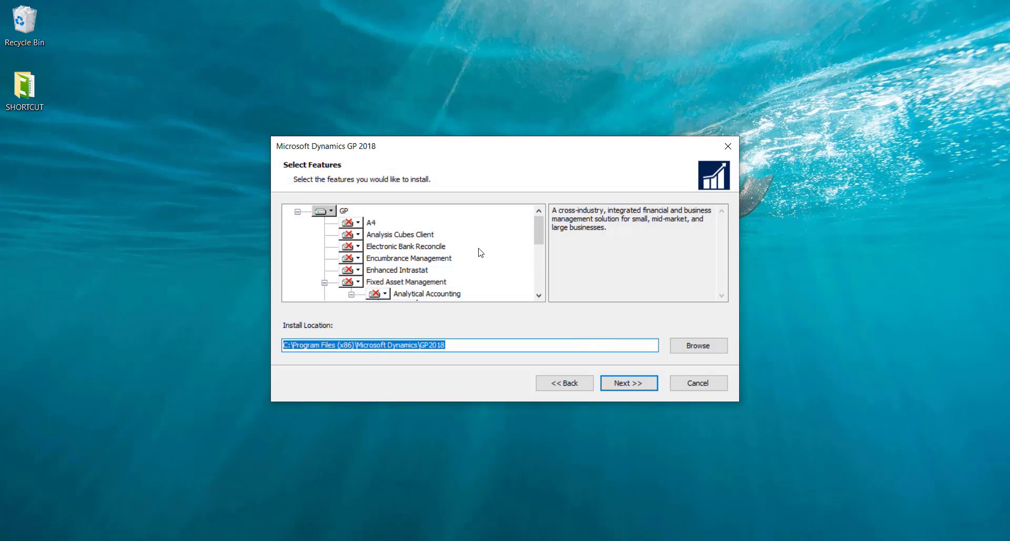
# Set the A4 and Fixed Asset Management features to Run from My Computer
pyautogui.click(357, 224)
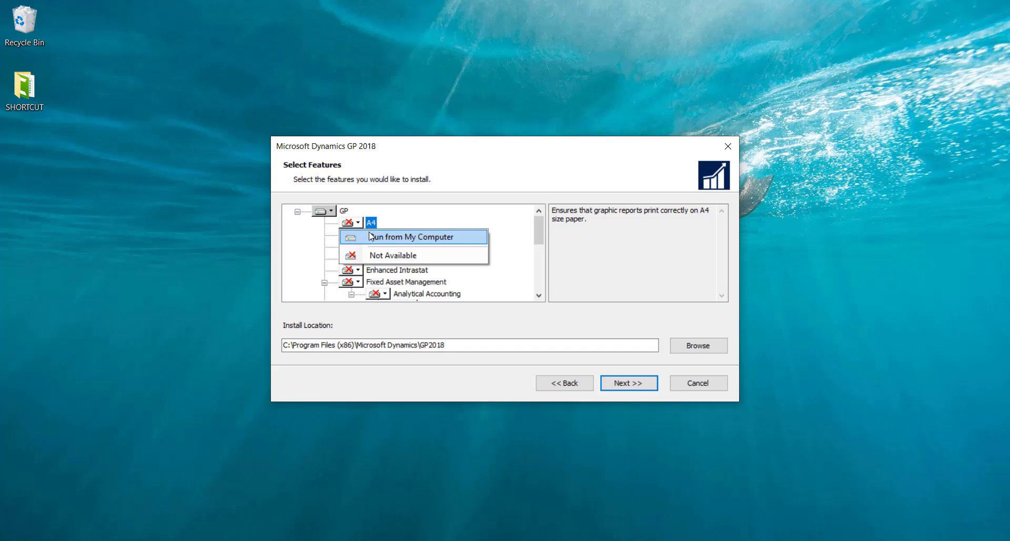
pyautogui.click(369, 236)
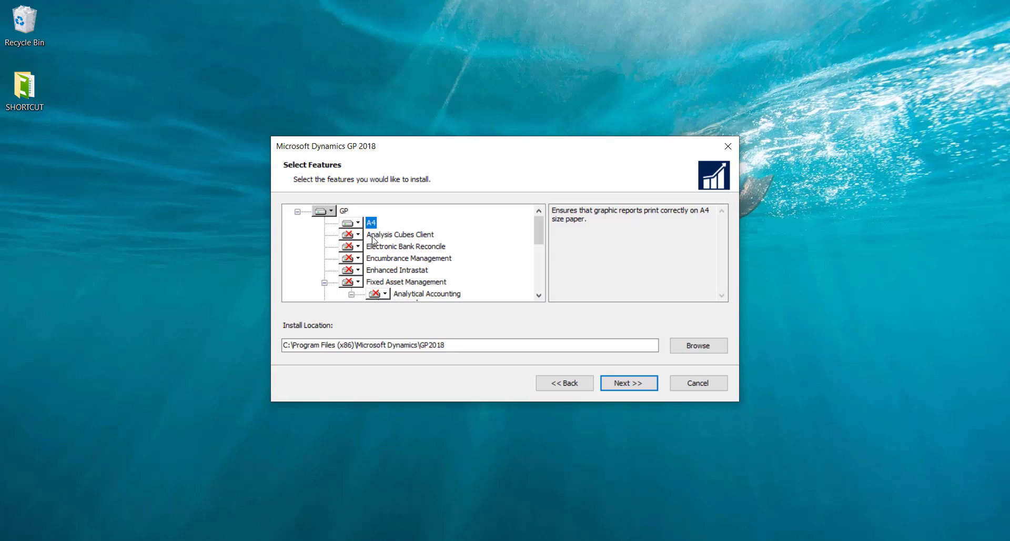
pyautogui.click(540, 298)
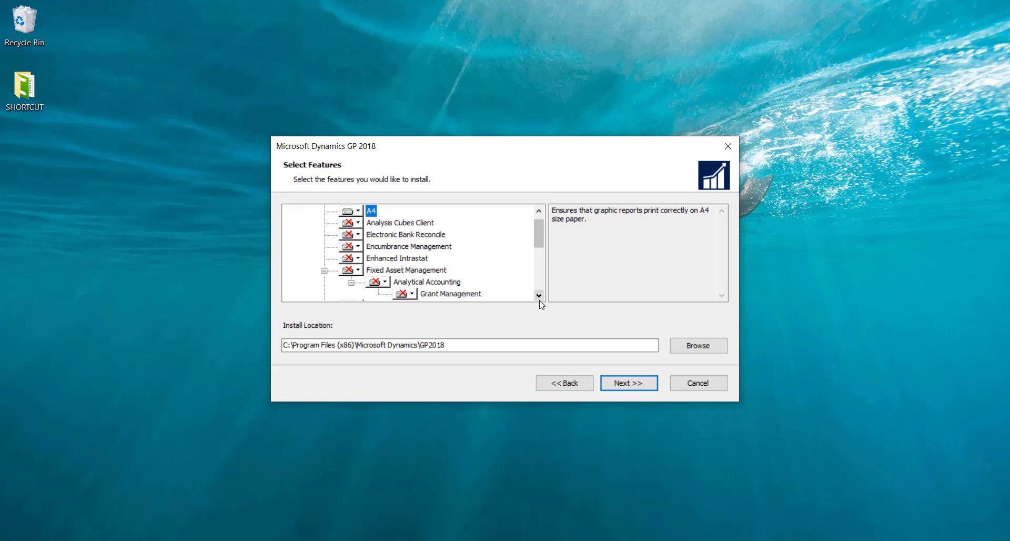
pyautogui.click(539, 299)
pyautogui.click(539, 299)
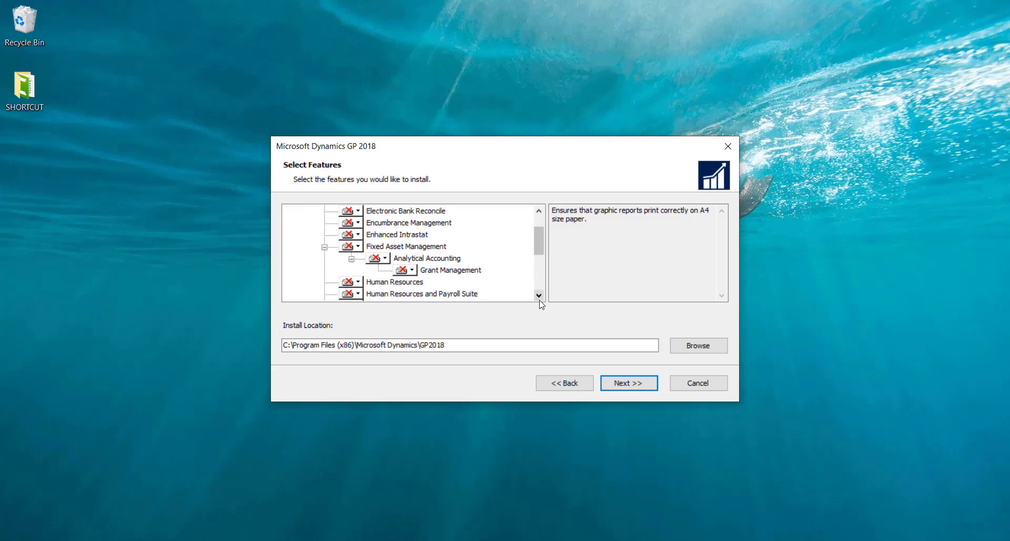
pyautogui.click(540, 298)
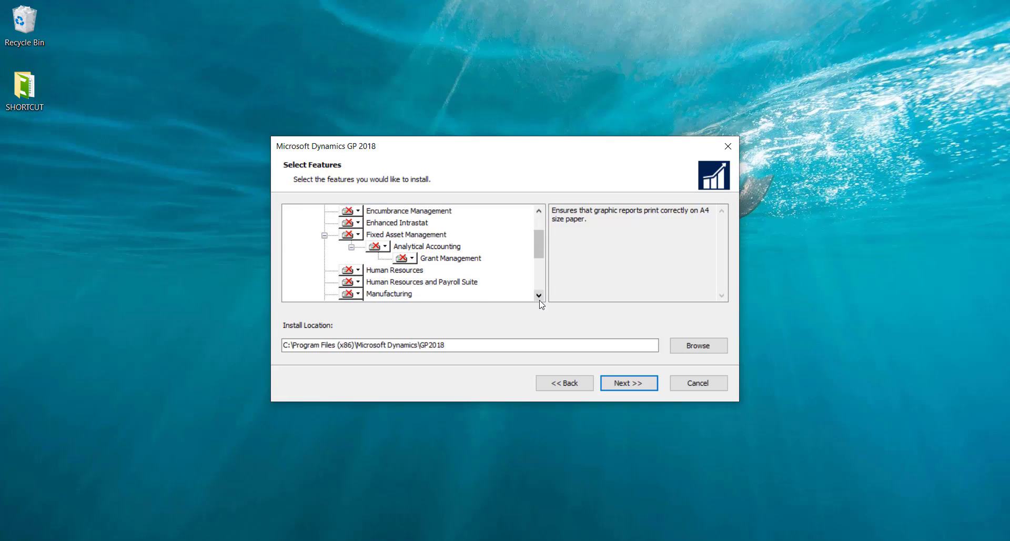
pyautogui.click(357, 236)
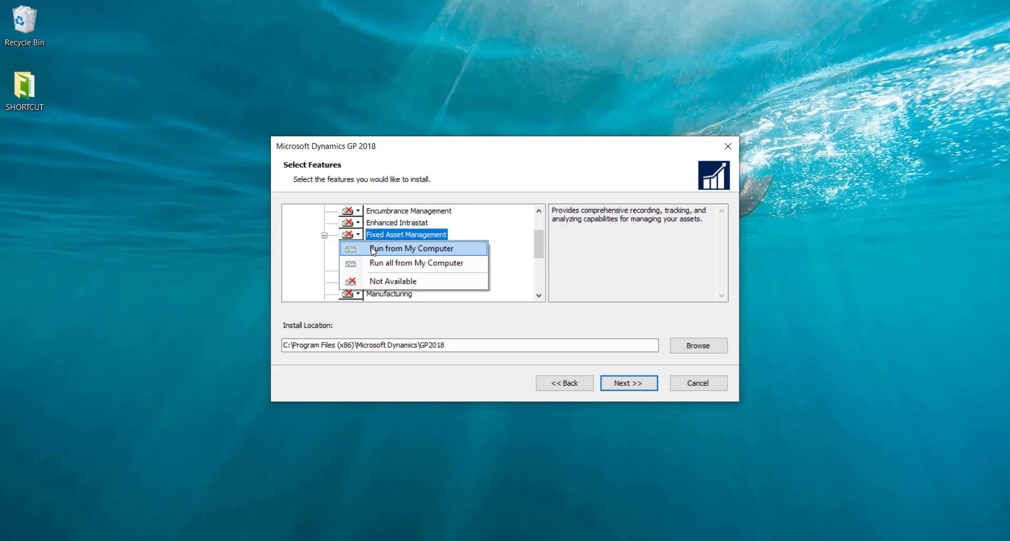
pyautogui.click(373, 250)
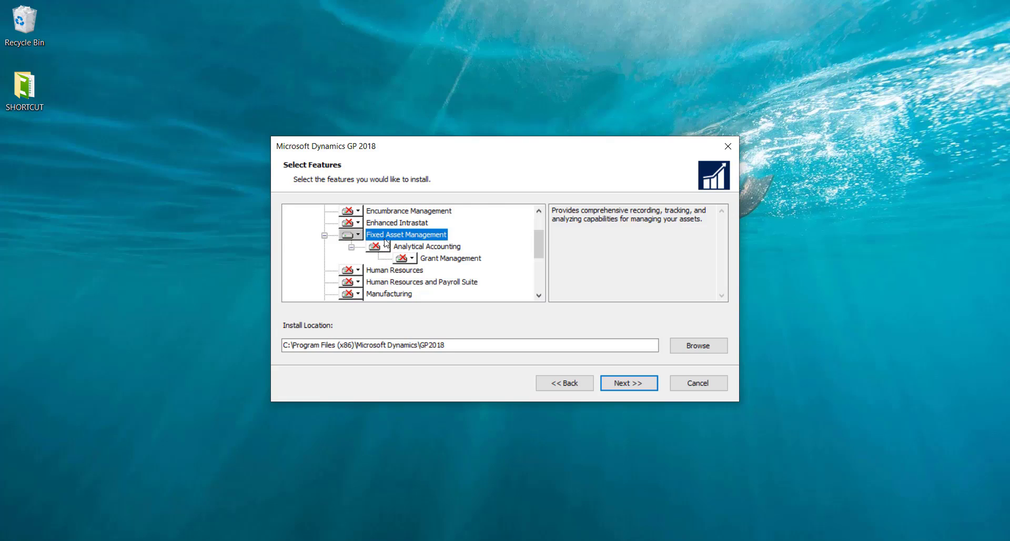
# Set the Revenue/Expense Deferrals feature to Run from My Computer
pyautogui.click(539, 296)
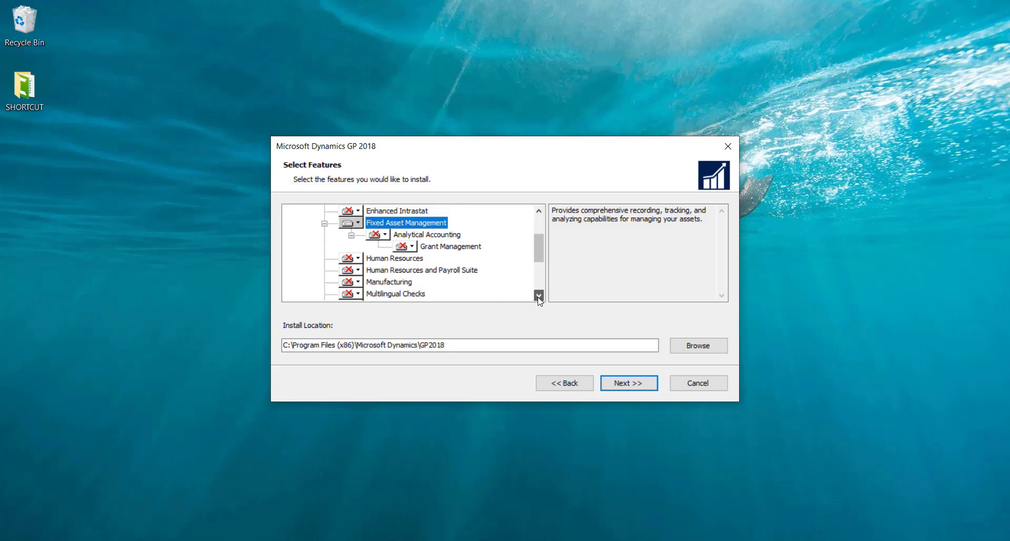
pyautogui.click(539, 296)
pyautogui.click(539, 296)
pyautogui.click(539, 296)
pyautogui.click(539, 296)
pyautogui.click(539, 296)
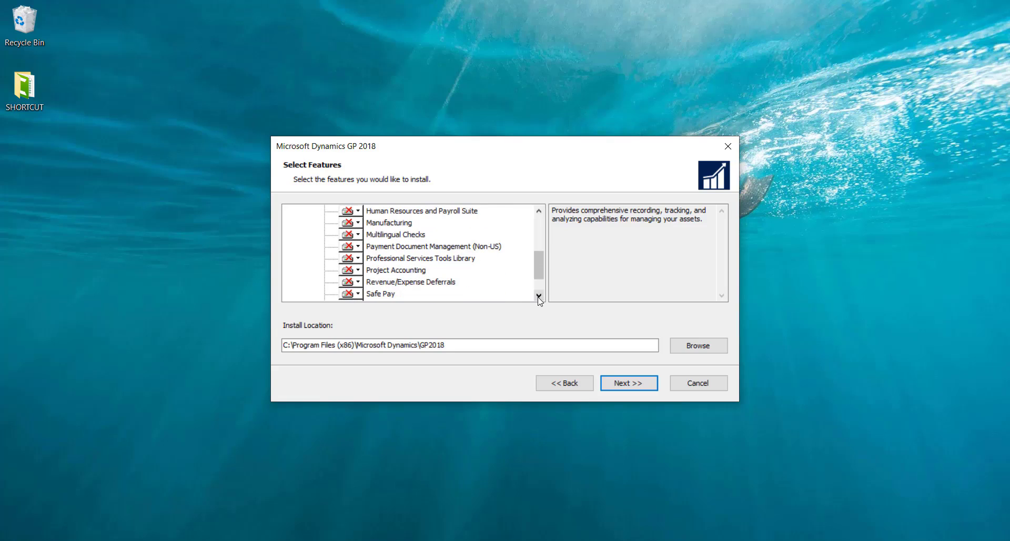
pyautogui.click(539, 295)
pyautogui.click(539, 295)
pyautogui.click(539, 295)
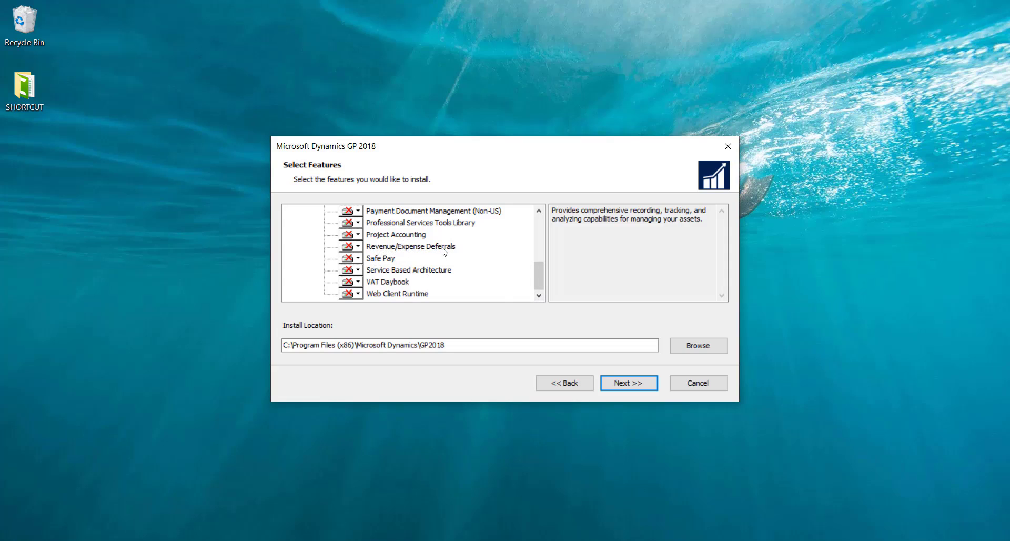
pyautogui.click(357, 247)
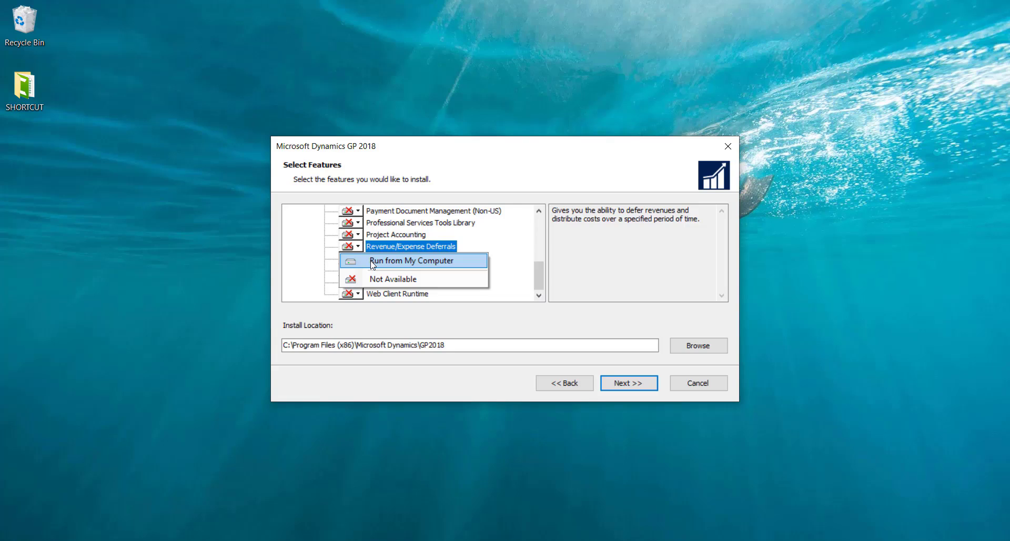
pyautogui.click(372, 261)
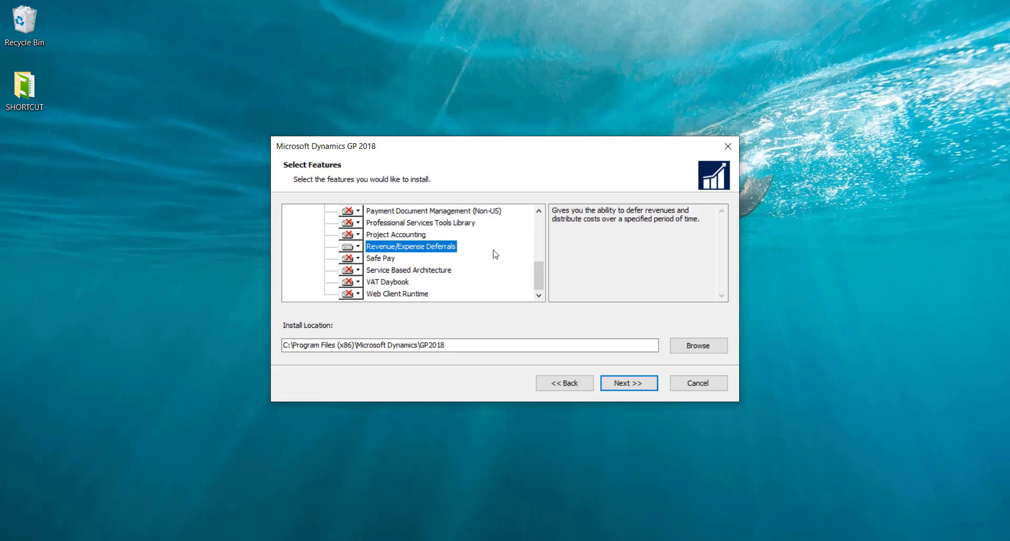
# Review the feature list and accept the selection with the default install location
pyautogui.moveTo(539, 268); pyautogui.dragTo(540, 220)
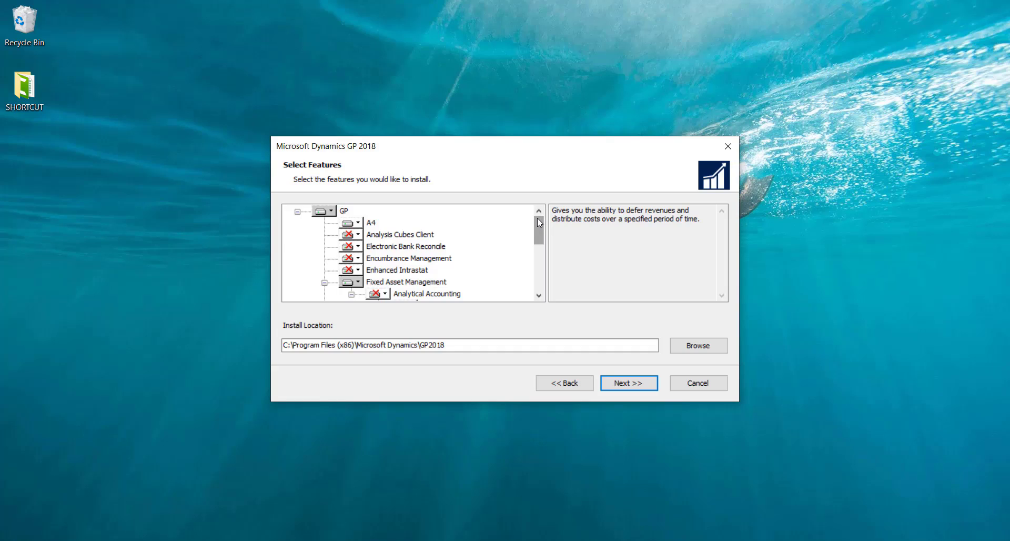
pyautogui.moveTo(537, 218); pyautogui.dragTo(539, 265)
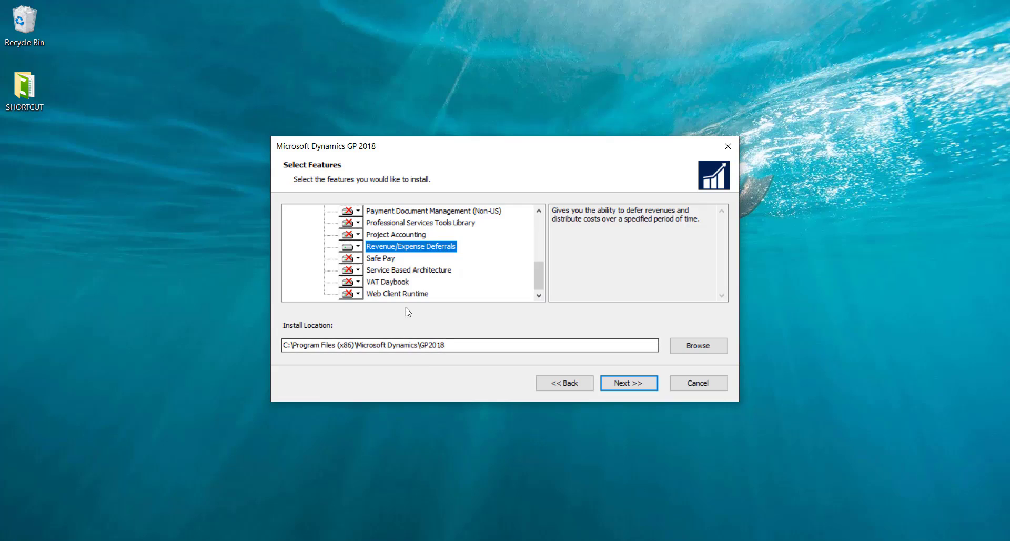
pyautogui.click(620, 383)
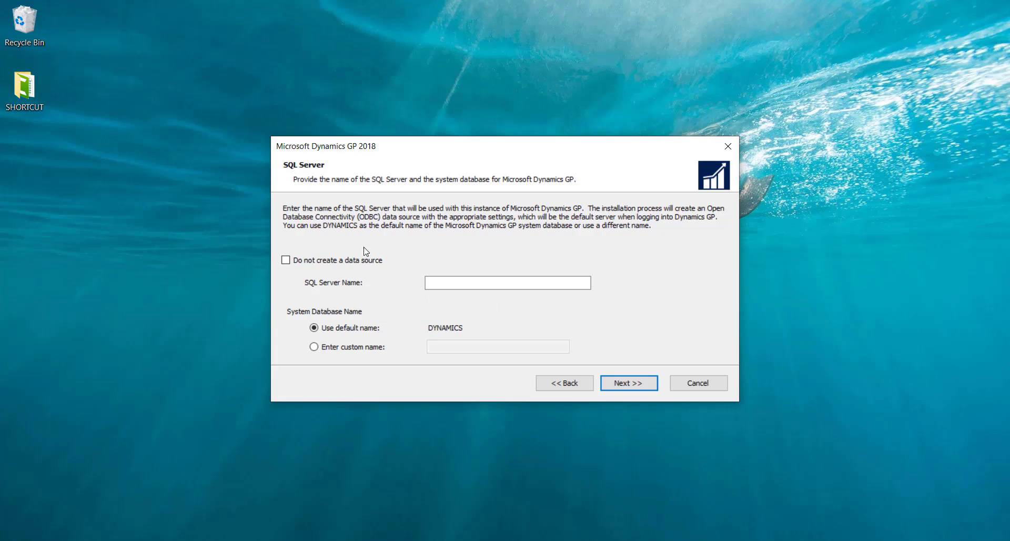
# Install the program without creating a data source, using the default system database name DYNAMICS, and exit the setup
pyautogui.click(443, 279)
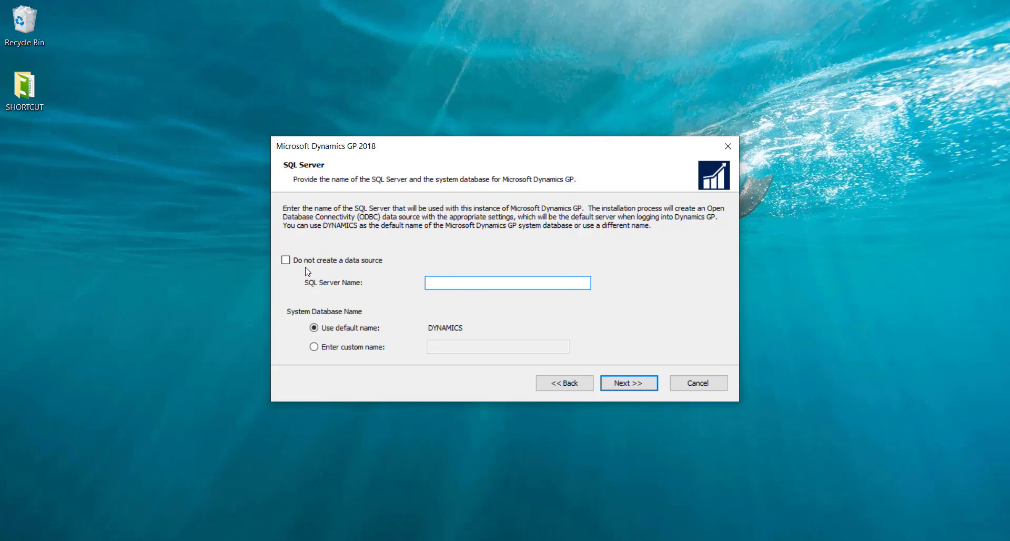
pyautogui.click(286, 260)
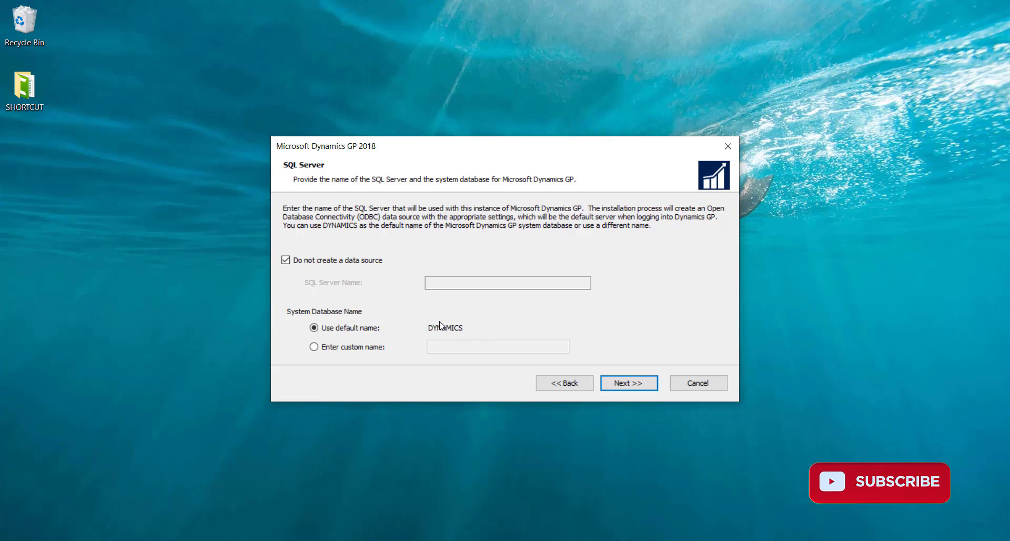
pyautogui.click(610, 383)
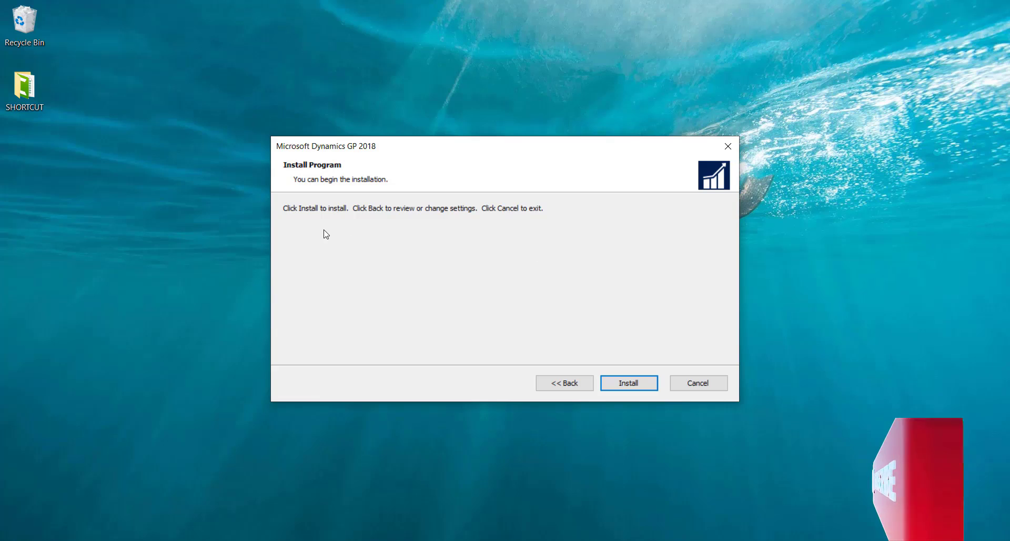
pyautogui.click(628, 382)
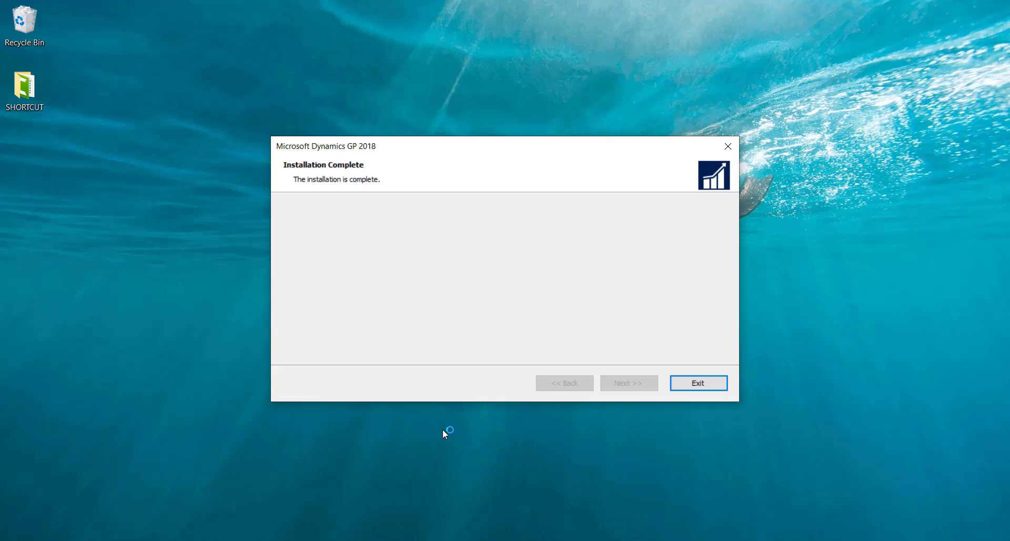
pyautogui.click(676, 382)
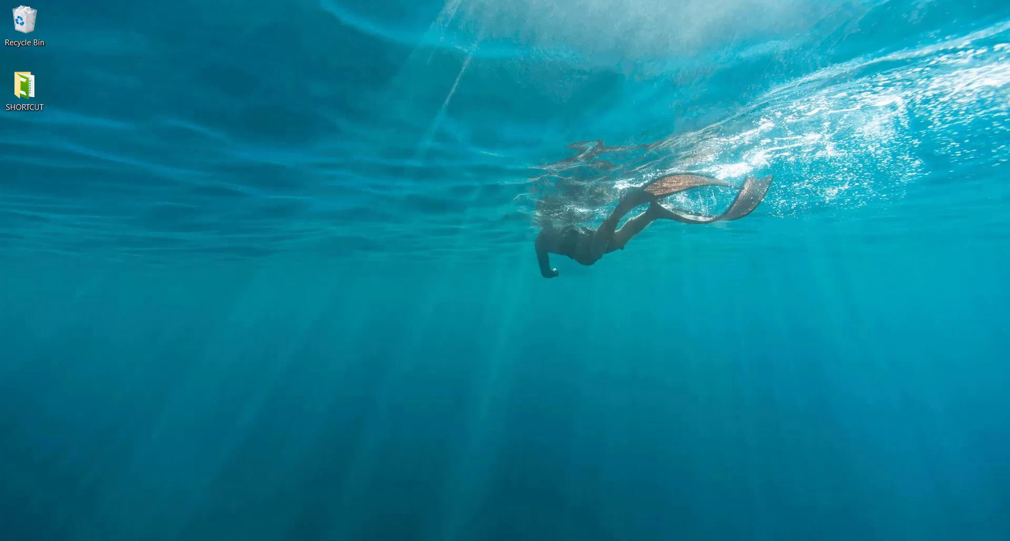
# Find and open the installed GP app, and agree to launch Microsoft Dynamics GP Utilities
pyautogui.click(11, 540)
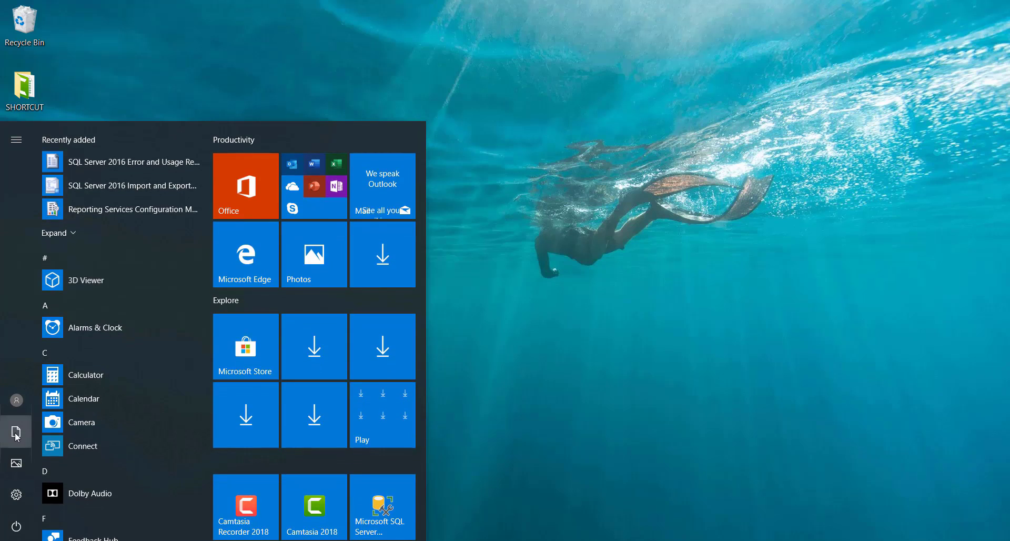
pyautogui.moveTo(17, 436)
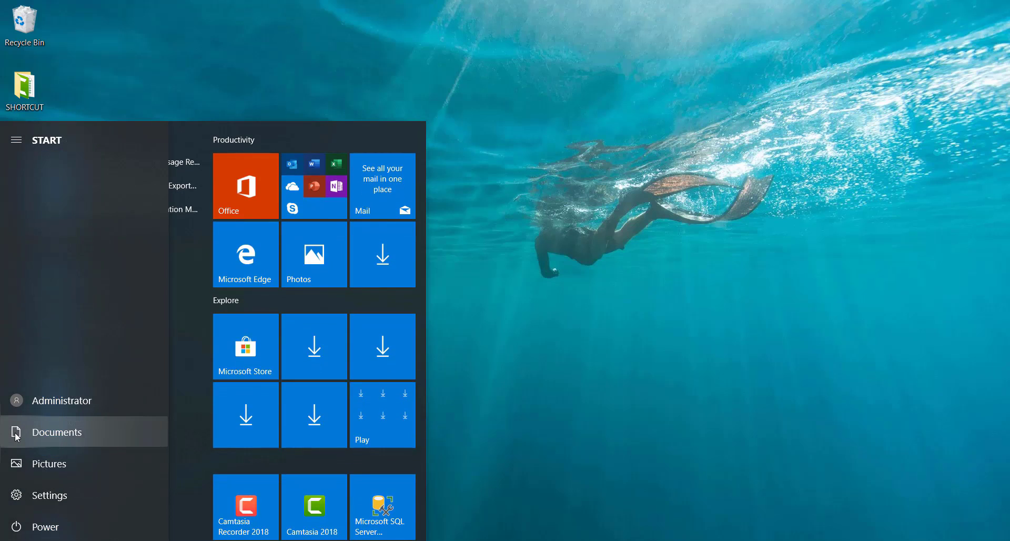
pyautogui.write('gp')
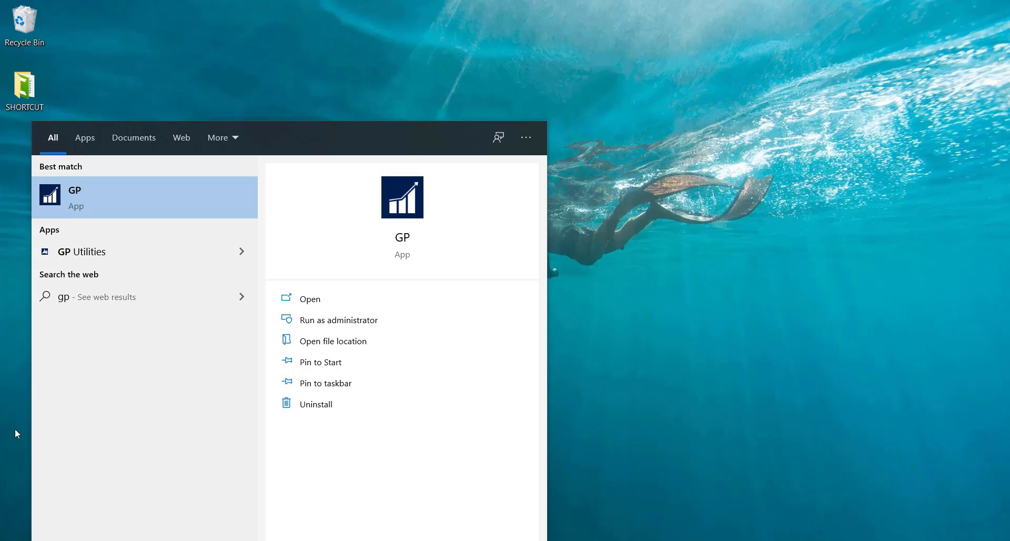
pyautogui.click(134, 198)
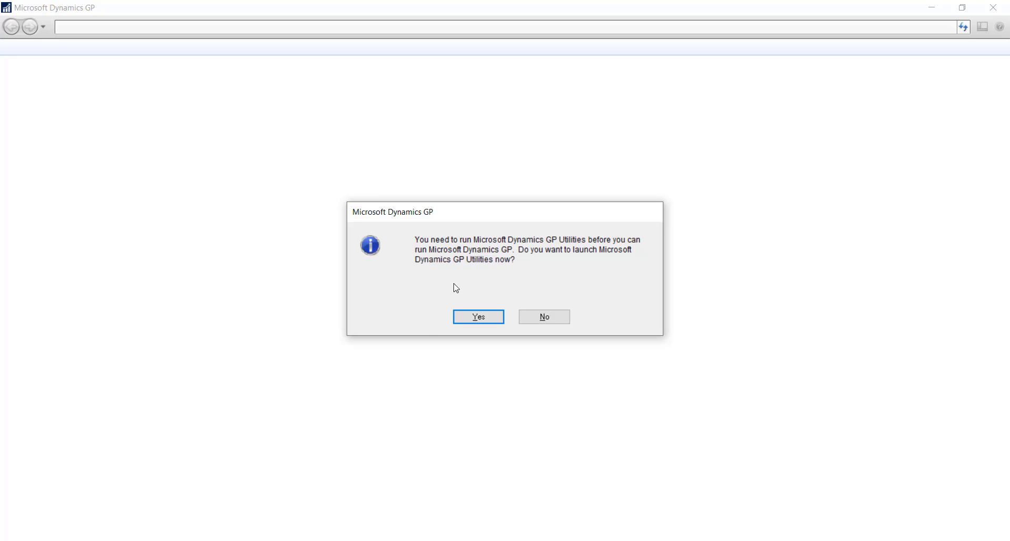
pyautogui.click(467, 317)
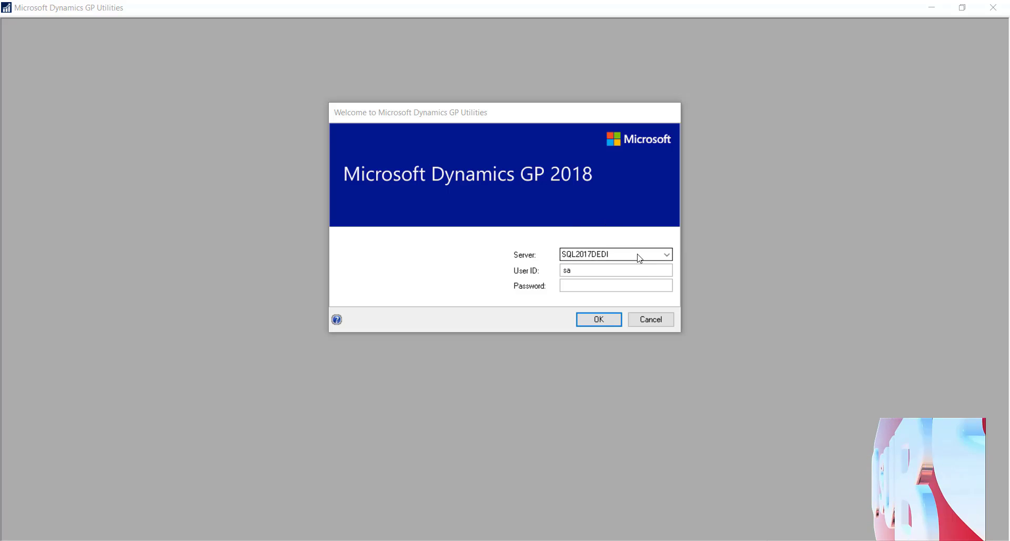
# Sign in to server SQL2016DEDI with the account password and continue past the welcome page to the installation options
pyautogui.click(669, 257)
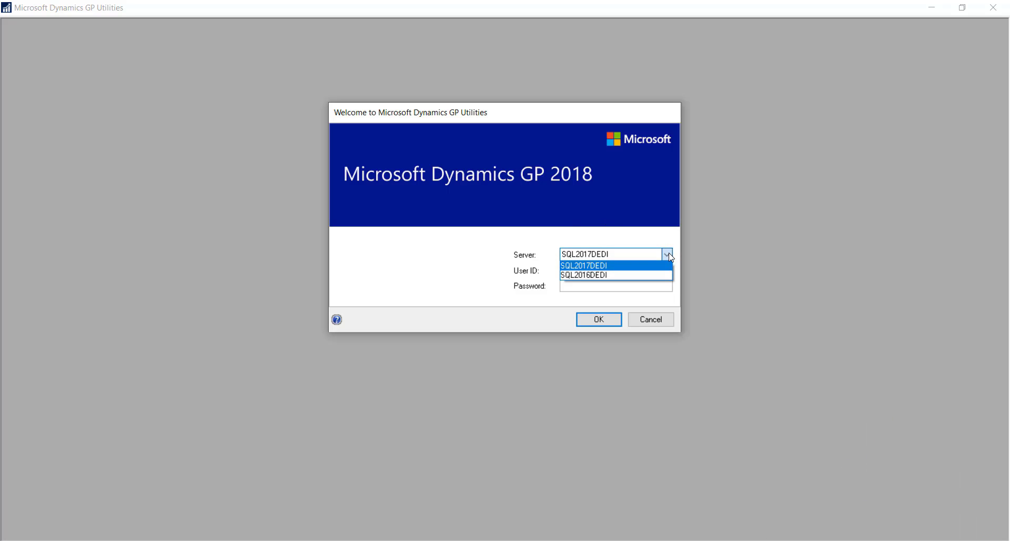
pyautogui.click(649, 276)
pyautogui.click(598, 286)
pyautogui.write('p')
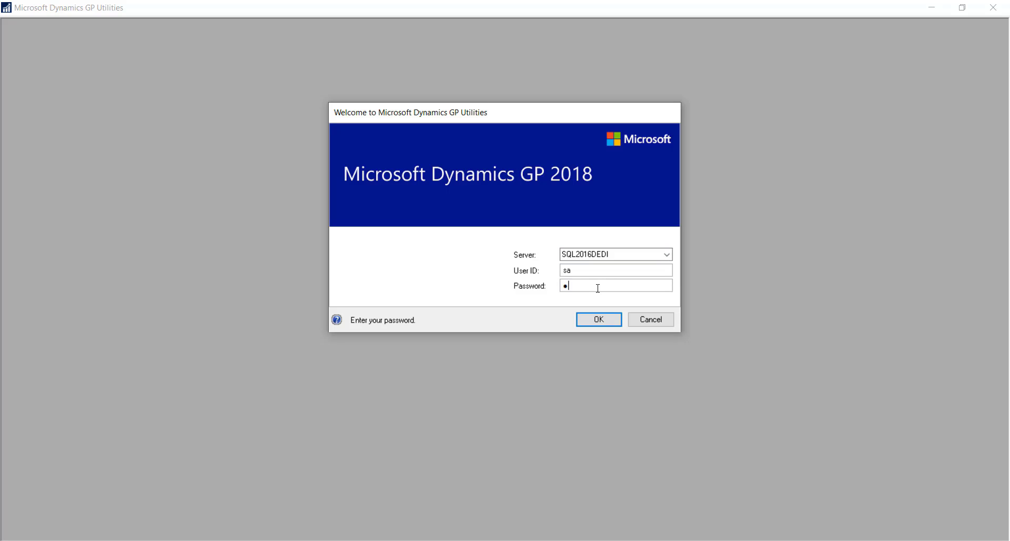
pyautogui.write('assword')
pyautogui.click(598, 319)
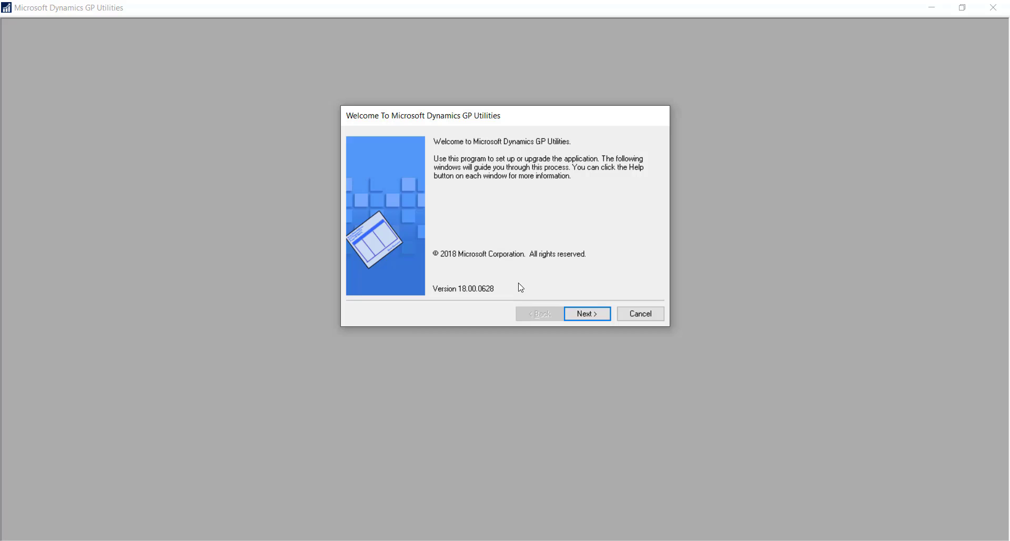
pyautogui.click(583, 313)
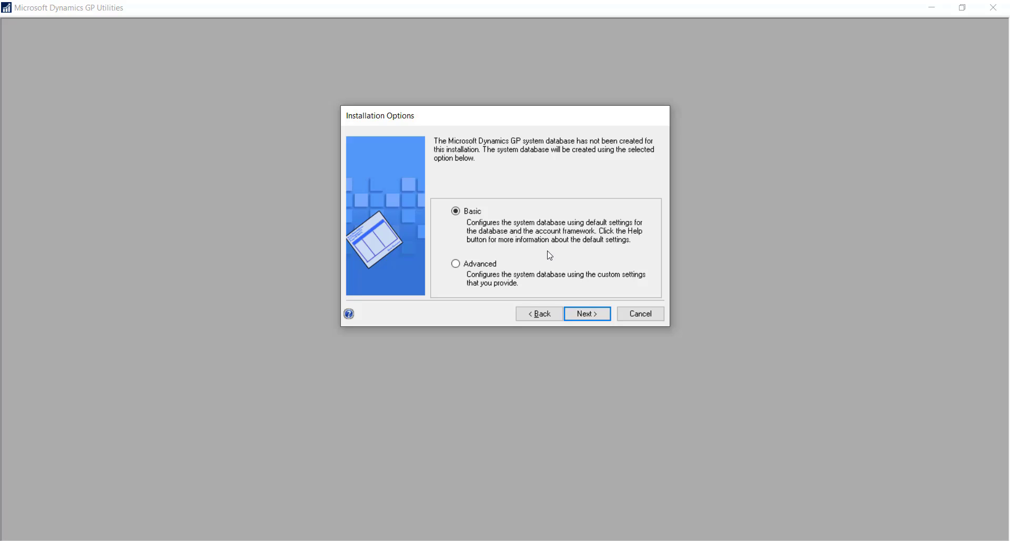
# Choose the Basic installation option, then enter and confirm a password for the DYNSA user
pyautogui.click(586, 314)
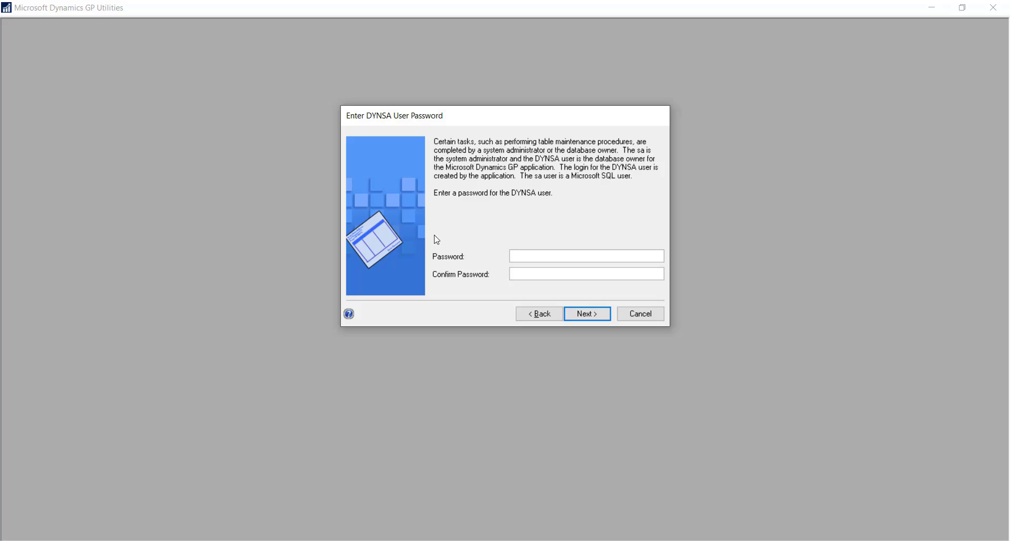
pyautogui.write('********')
pyautogui.hotkey('ctrl', 'a')
pyautogui.press('BackSpace')
pyautogui.write('********')
pyautogui.press('Tab')
pyautogui.write('*')
pyautogui.press('BackSpace')
pyautogui.write('********')
pyautogui.click(588, 313)
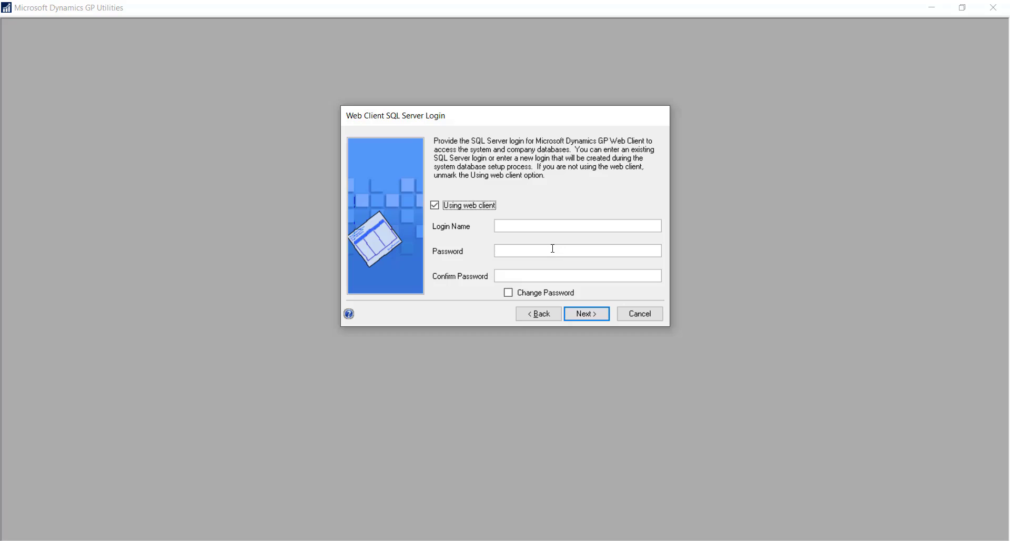
# Create the DYNAMICS system database without the web client, keeping Windows Account authentication, and deploy no Business Intelligence components
pyautogui.click(434, 205)
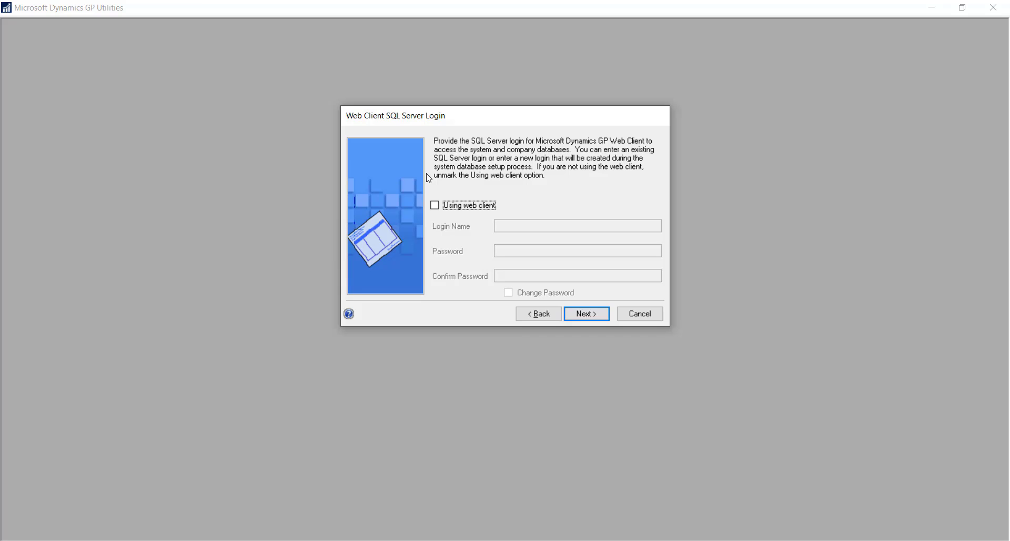
pyautogui.click(586, 314)
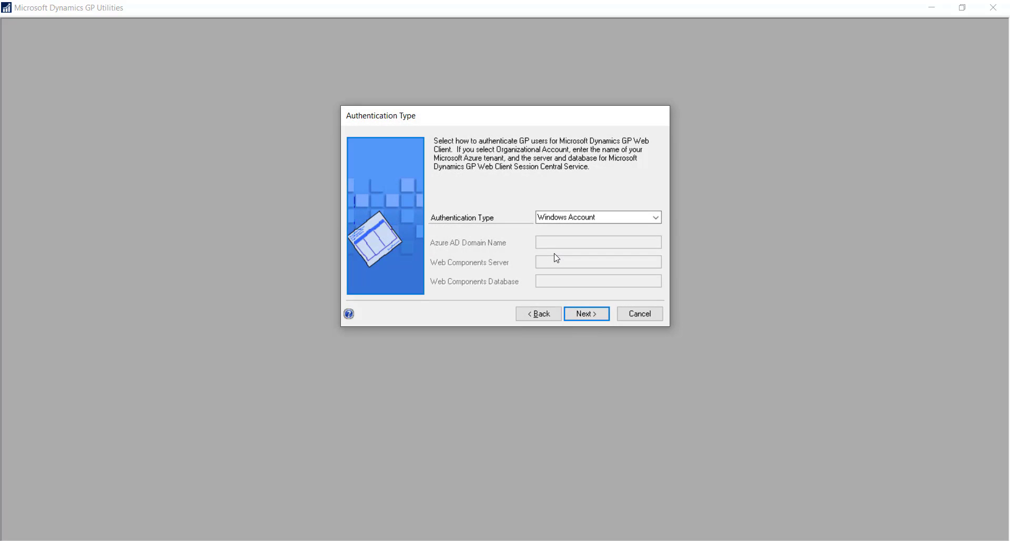
pyautogui.click(583, 314)
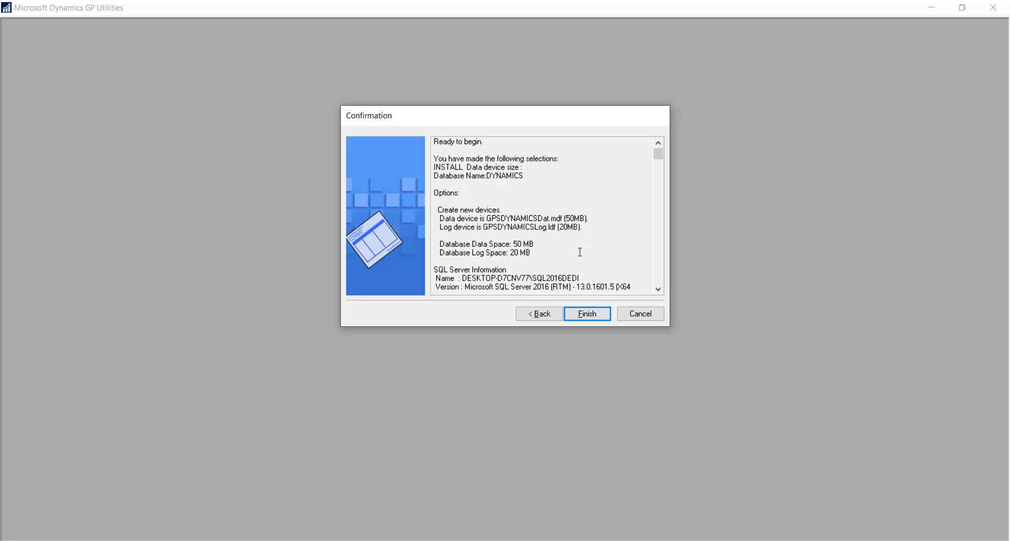
pyautogui.click(573, 320)
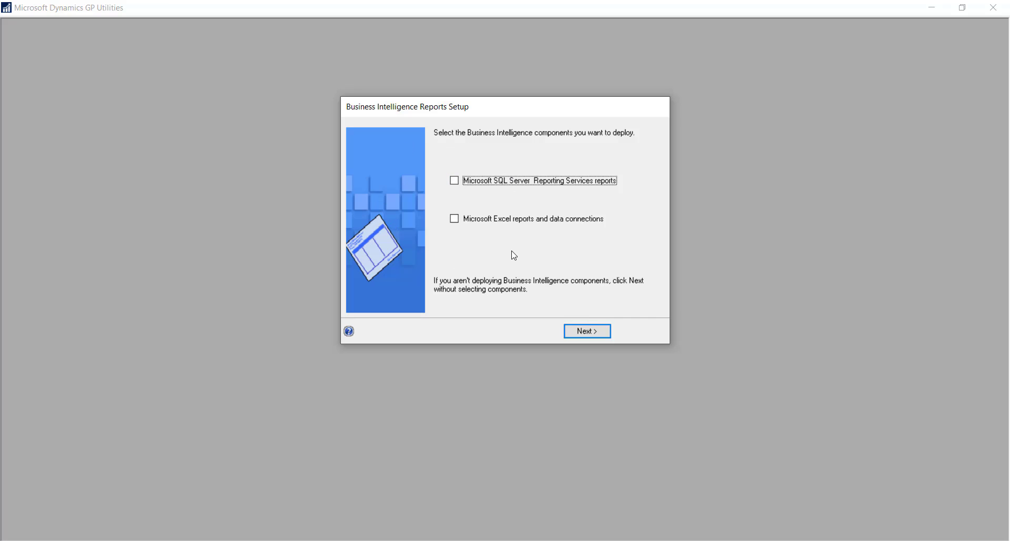
pyautogui.click(577, 332)
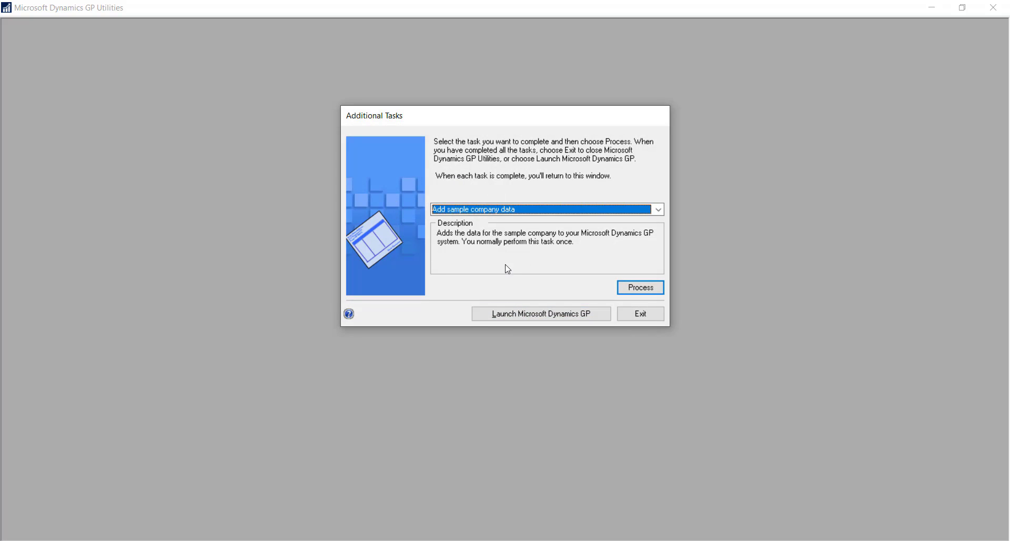
# Start the Add sample company data task and accept the database name TWO with the default file locations
pyautogui.click(542, 210)
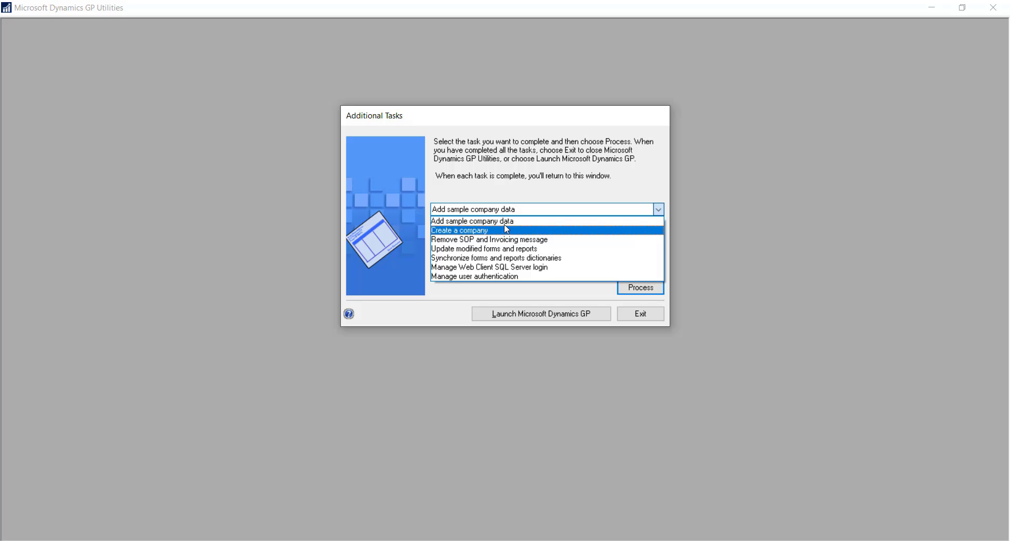
pyautogui.click(519, 221)
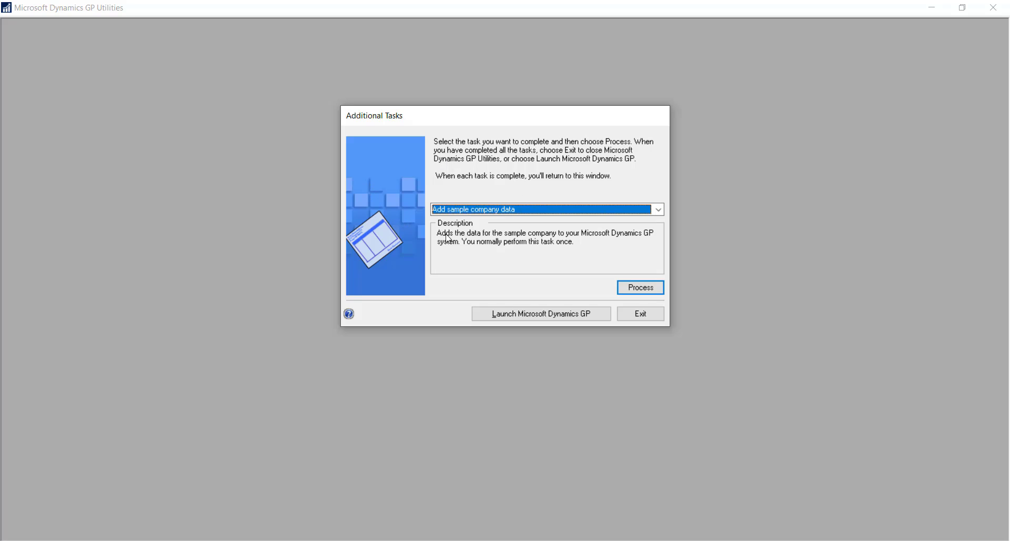
pyautogui.click(638, 288)
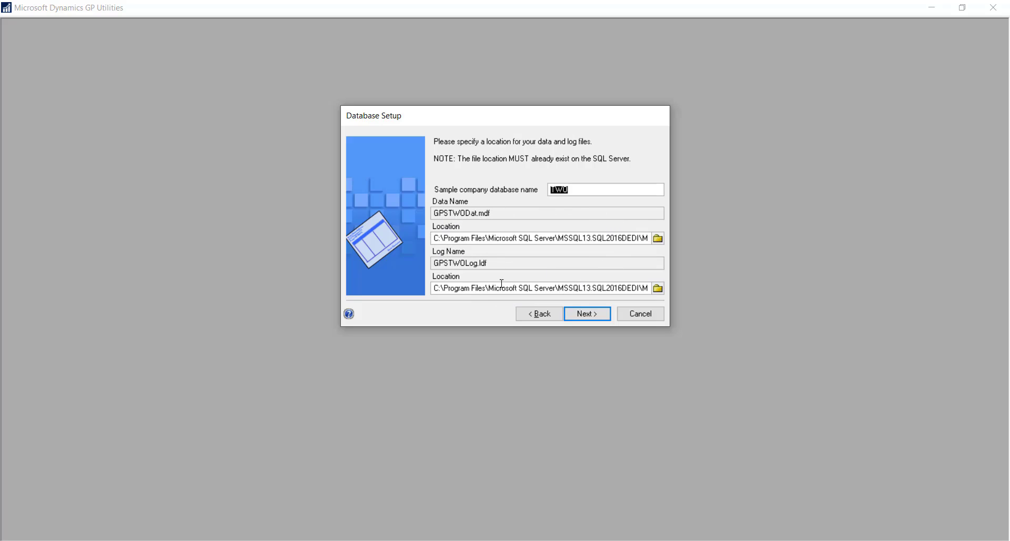
pyautogui.click(586, 314)
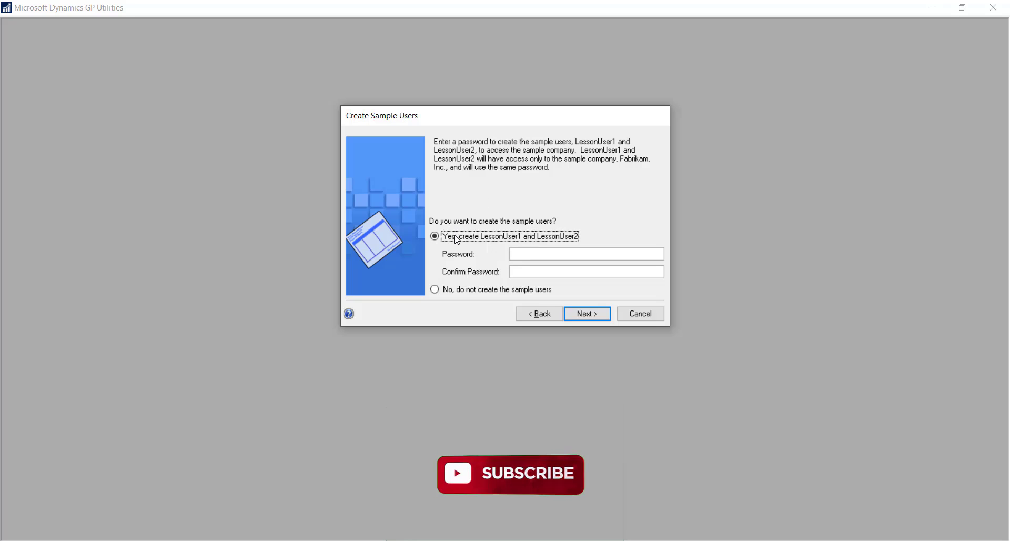
# Create the sample company database without sample users and without deploying any Business Intelligence components
pyautogui.click(435, 290)
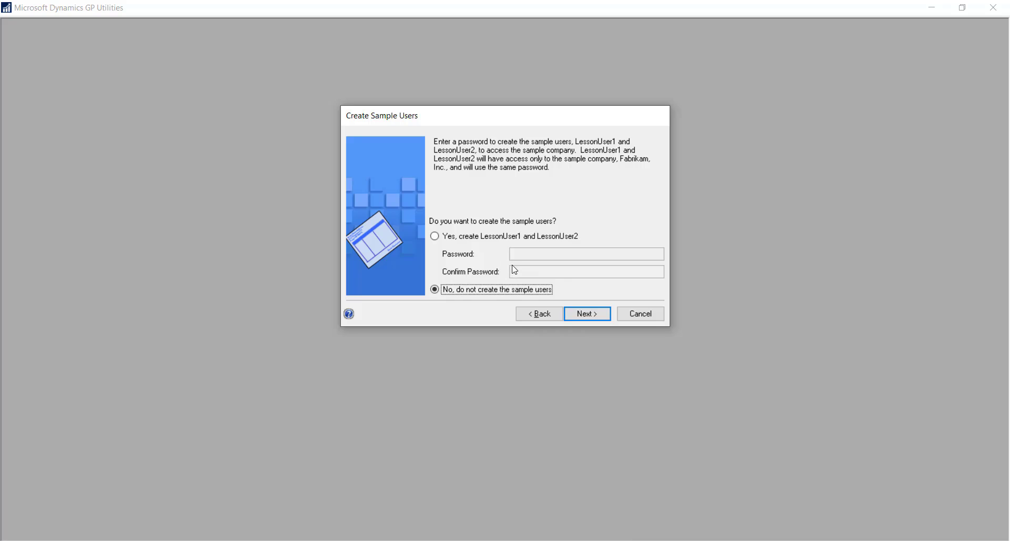
pyautogui.click(590, 313)
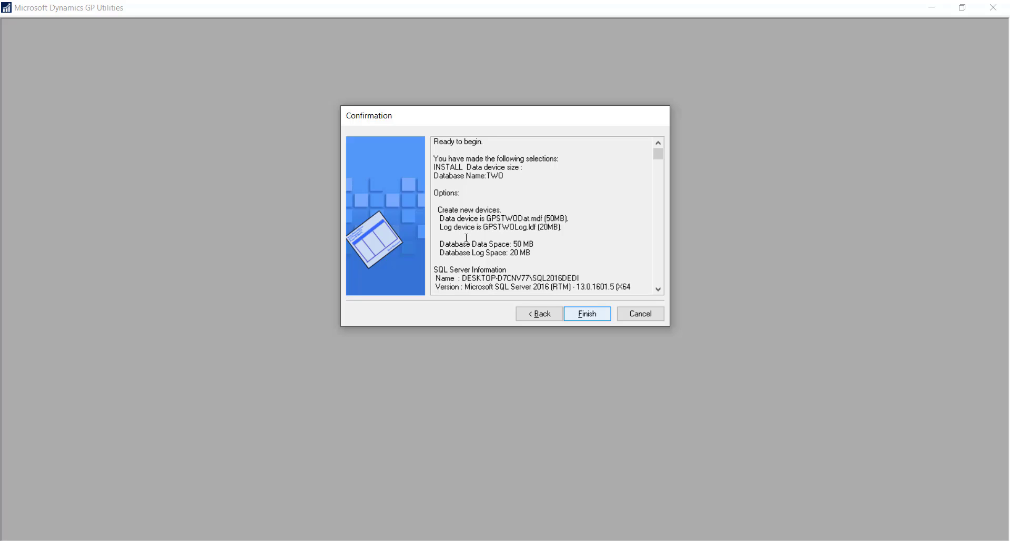
pyautogui.click(568, 310)
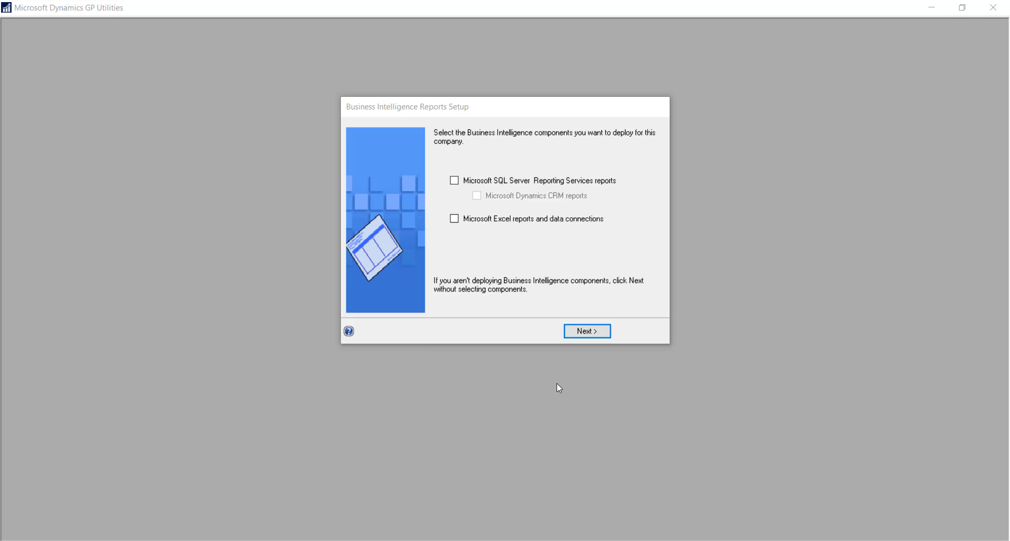
pyautogui.click(582, 336)
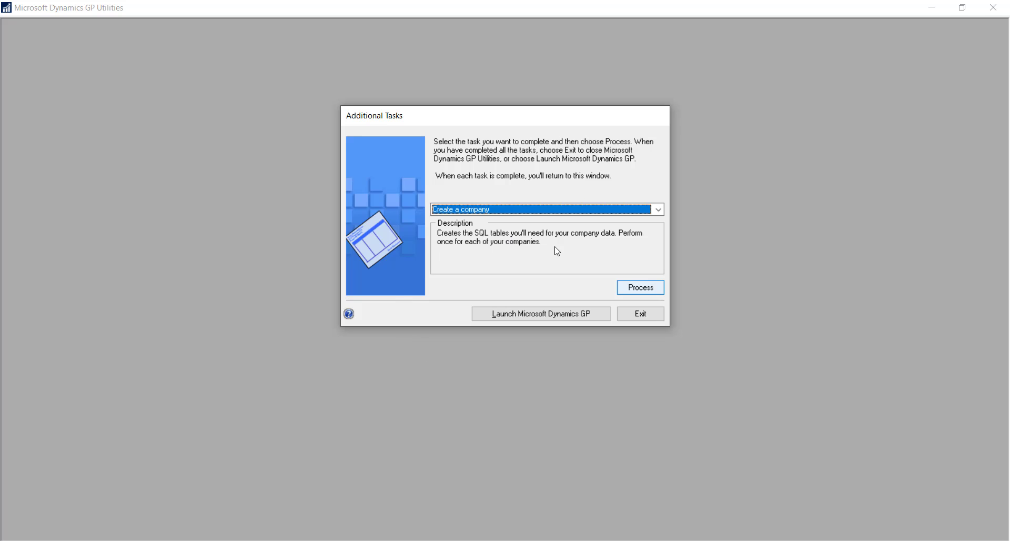
# Launch Microsoft Dynamics GP and sign in as sa with the account password, entering the sample company Fabrikam, Inc
pyautogui.click(540, 314)
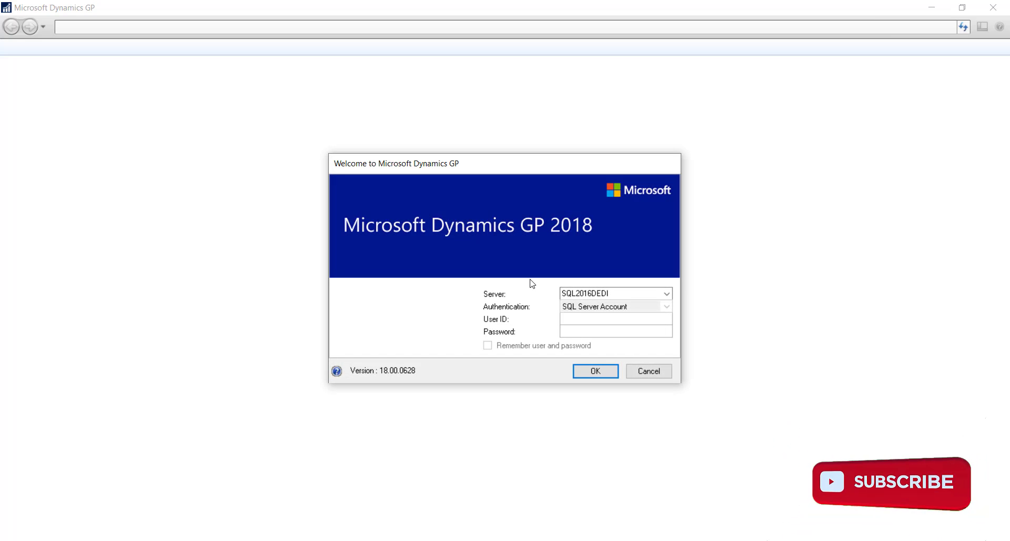
pyautogui.write('sa')
pyautogui.press('Tab')
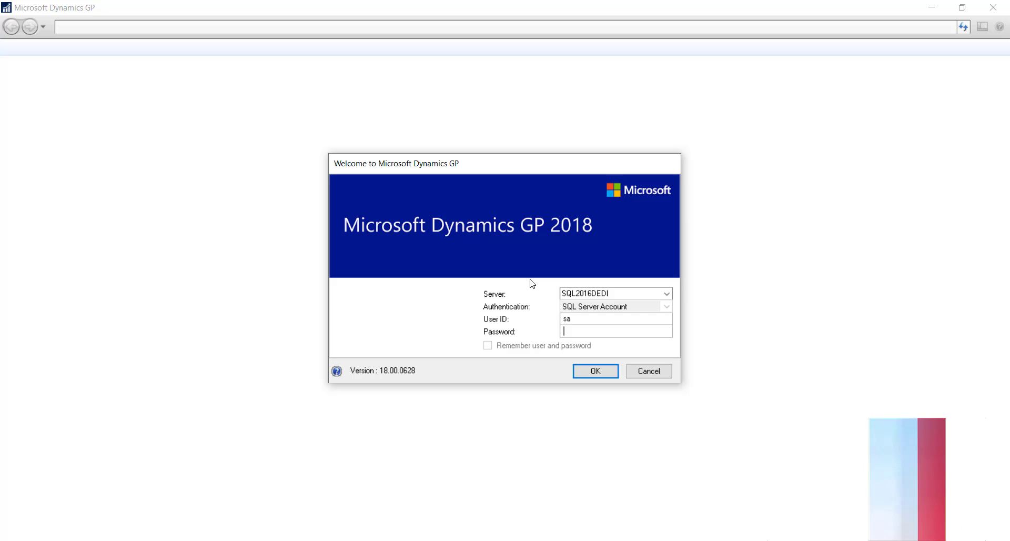
pyautogui.write('*********')
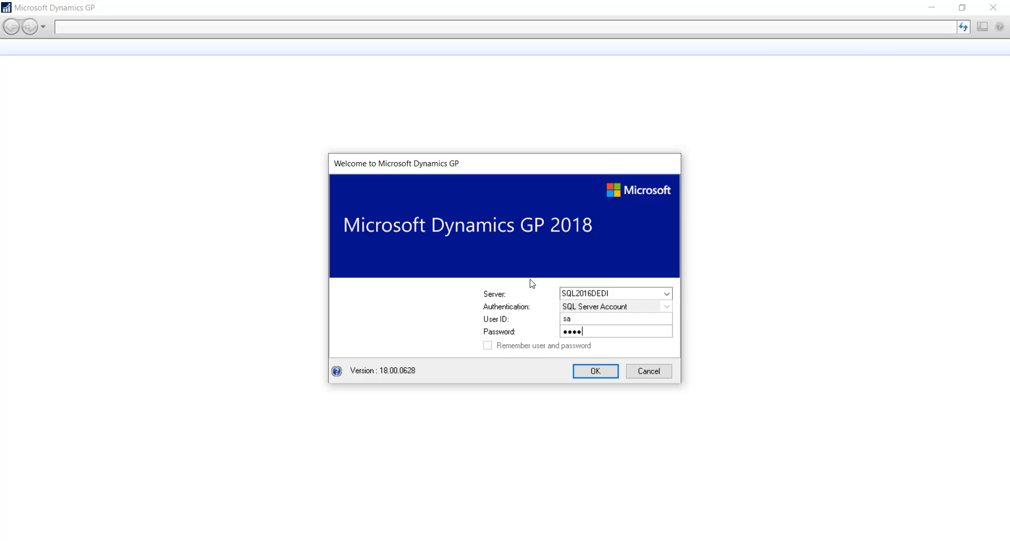
pyautogui.click(592, 370)
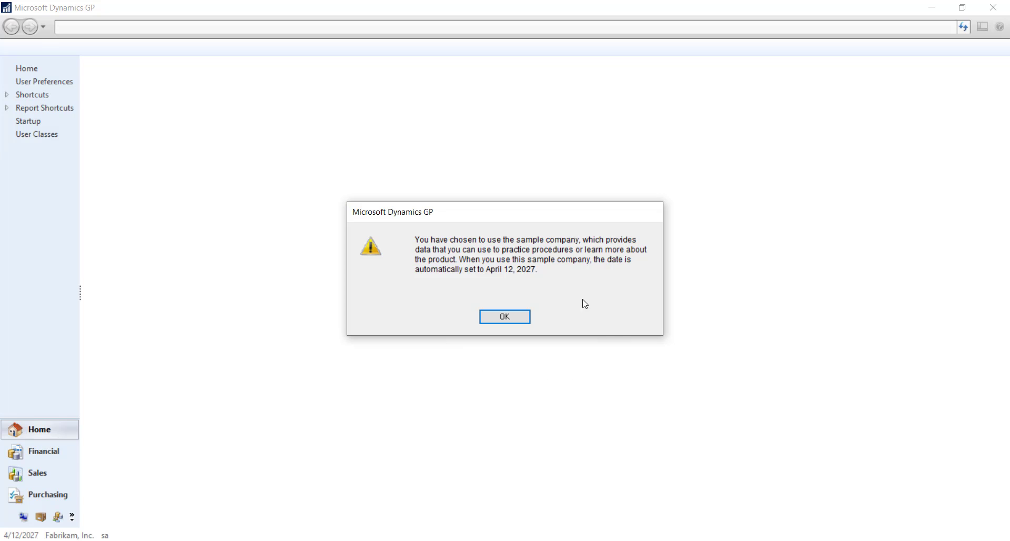
pyautogui.click(508, 317)
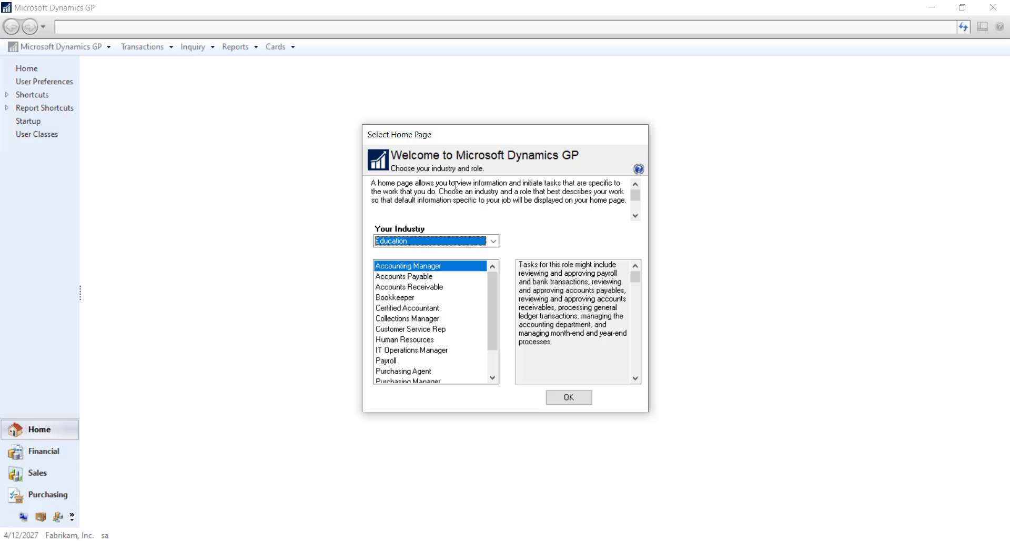
# Set up the home page for the Retail industry with the Accounting Manager role
pyautogui.click(419, 242)
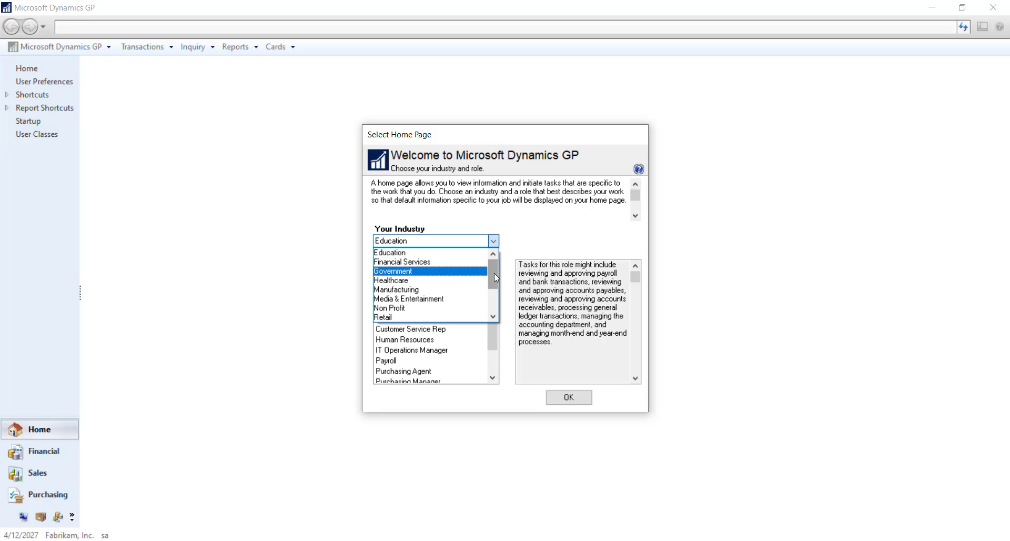
pyautogui.click(427, 318)
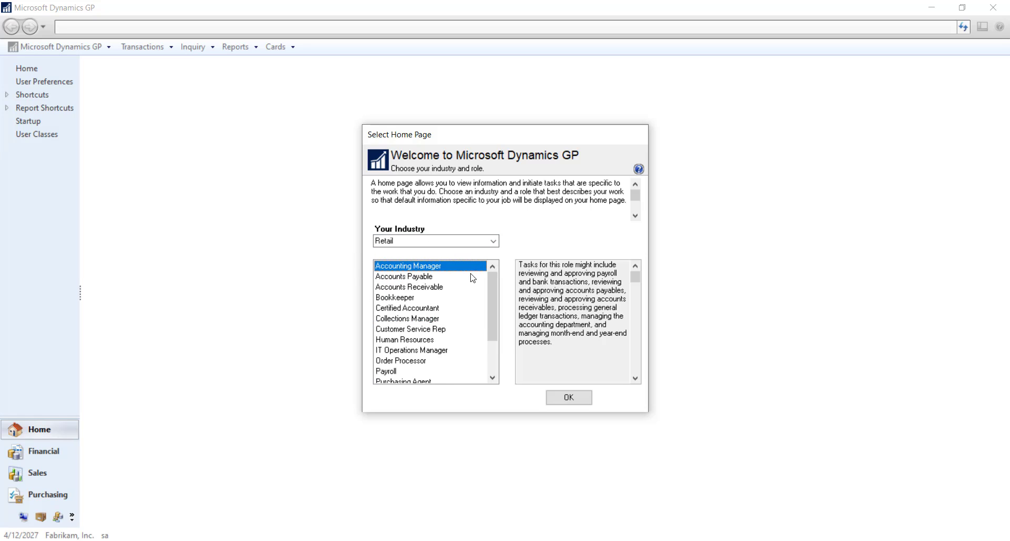
pyautogui.click(561, 398)
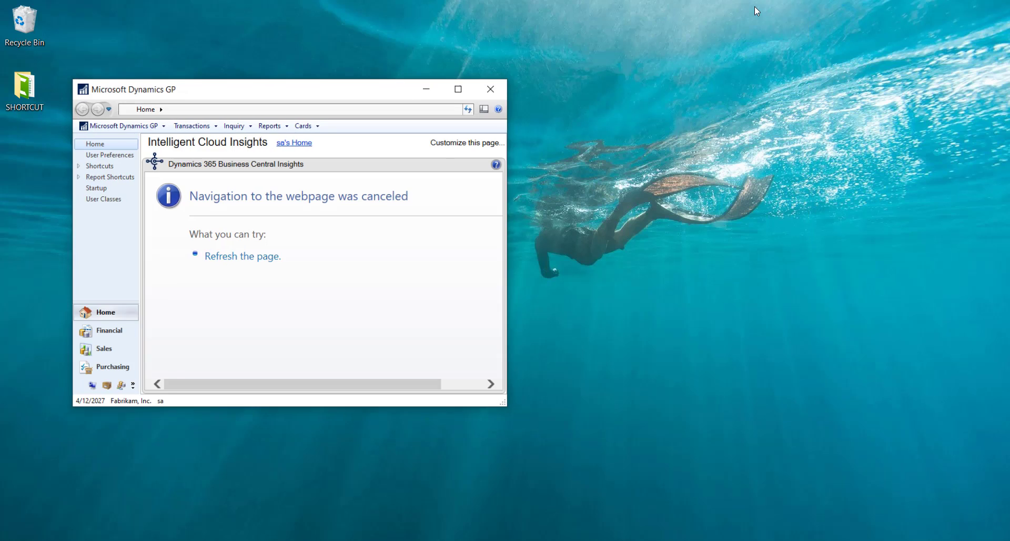
# Maximize the Microsoft Dynamics GP window and enlarge the navigation pane's module list down to Field Service
pyautogui.click(470, 108)
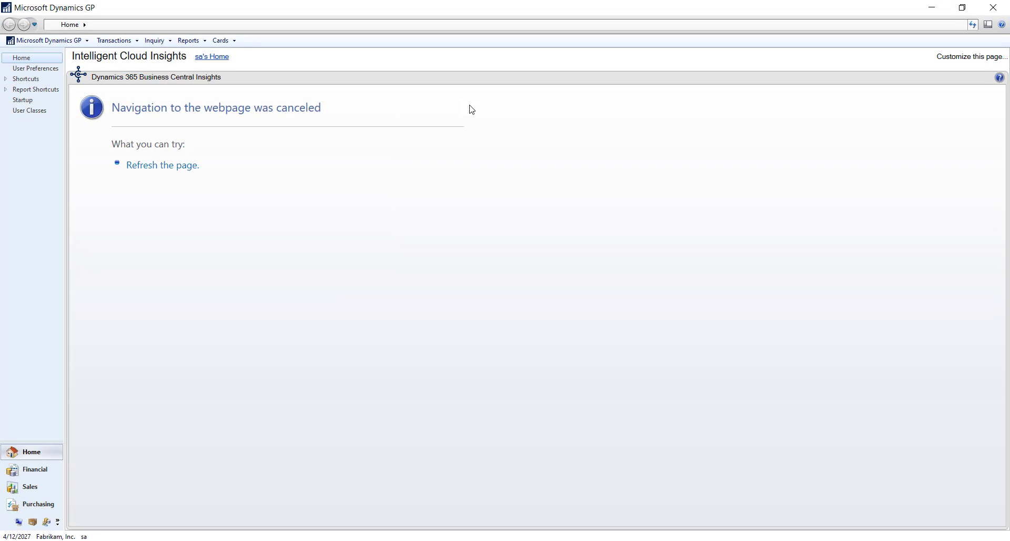
pyautogui.moveTo(27, 442); pyautogui.dragTo(36, 313)
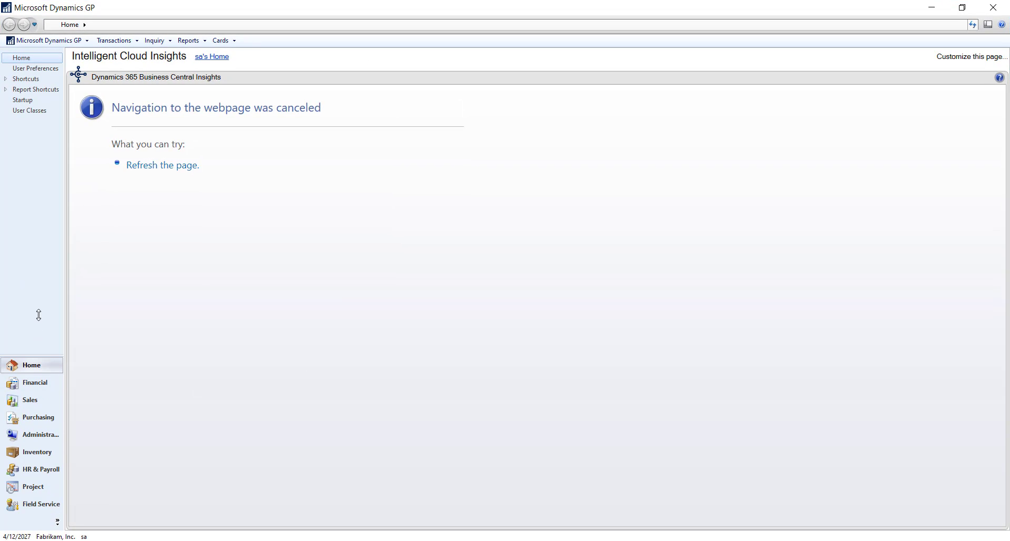
pyautogui.click(38, 440)
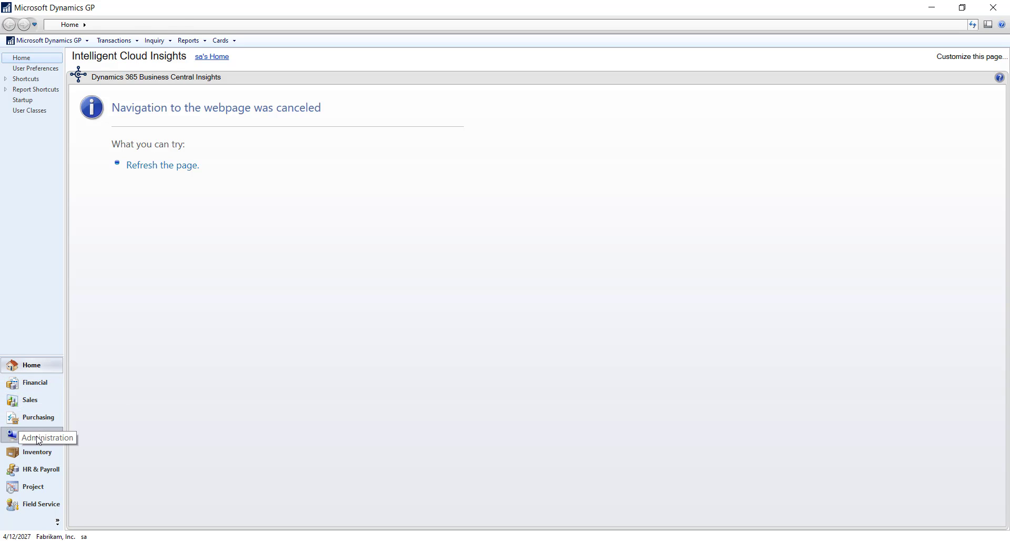